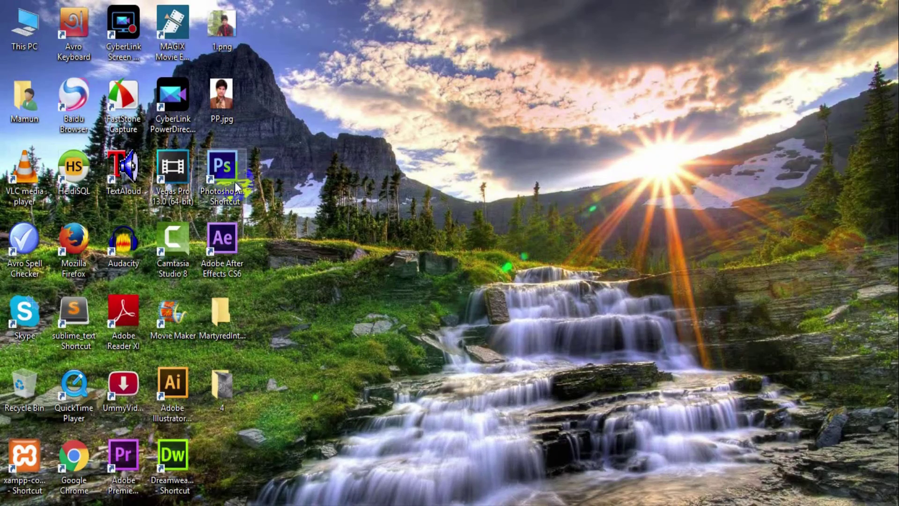
Launch Photoshop and create a new white 2000 × 1000 px, 72 ppi document named 'Chrome Text Effect'.
left_click(236, 186)
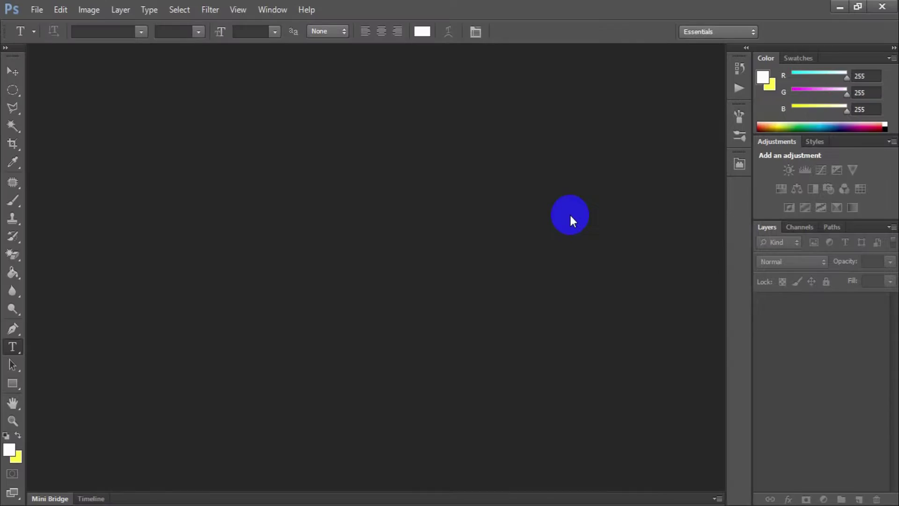
left_click(37, 10)
left_click(46, 25)
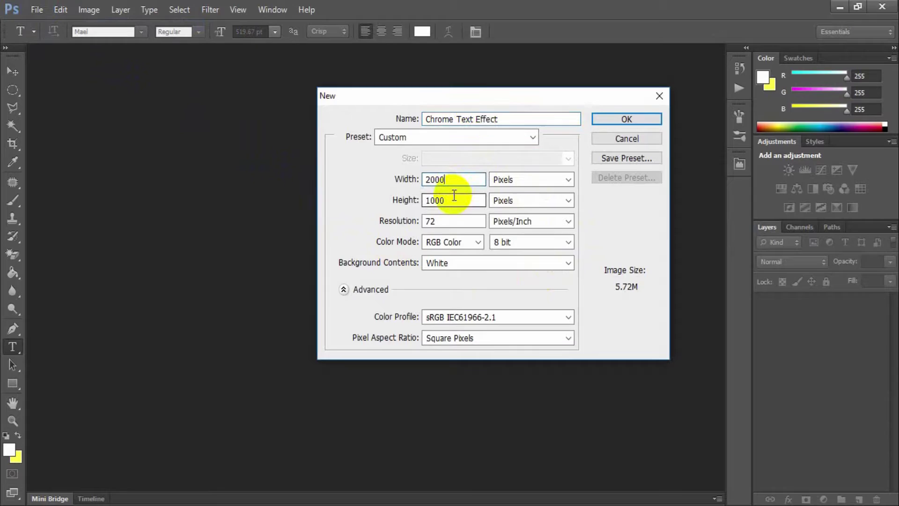
left_click(466, 221)
left_click(625, 120)
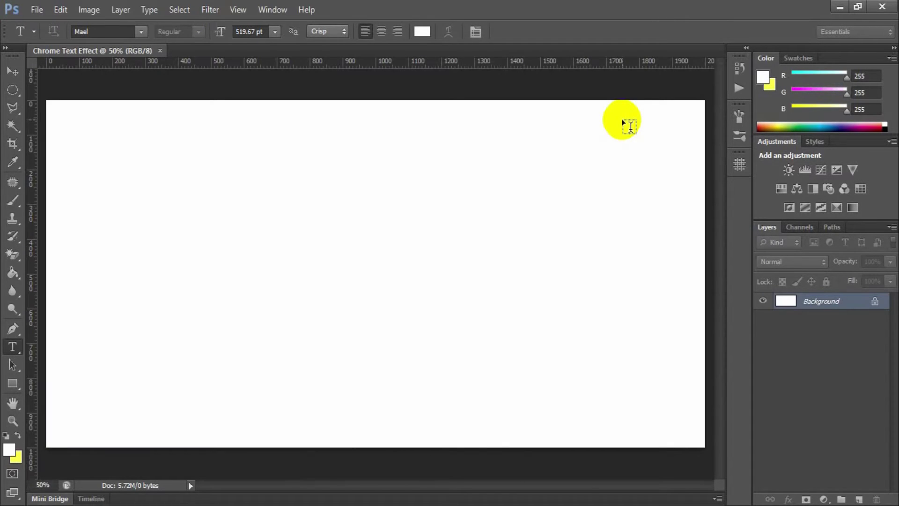
Open BG-1.jpg from the Desktop and drag the metal image into Chrome Text Effect as Layer 1.
left_click(36, 10)
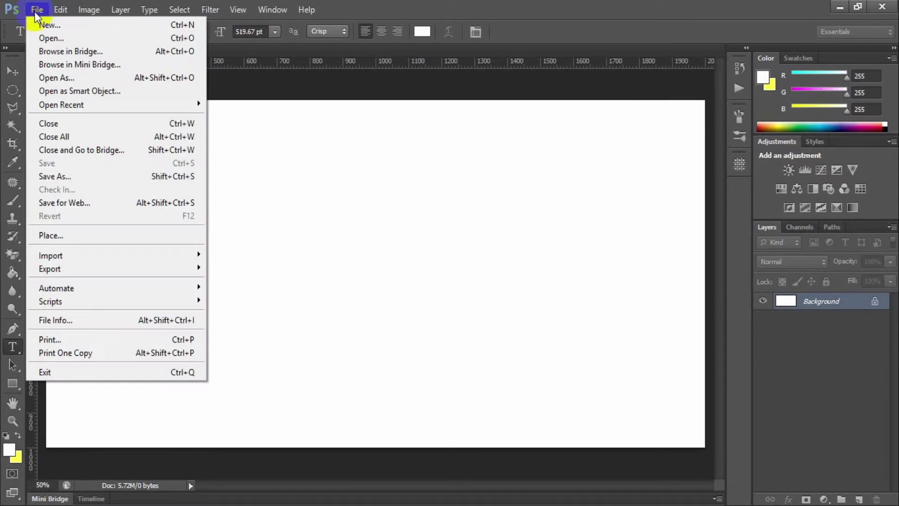
left_click(28, 36)
left_click(294, 182)
scroll(530, 166, "down", 10)
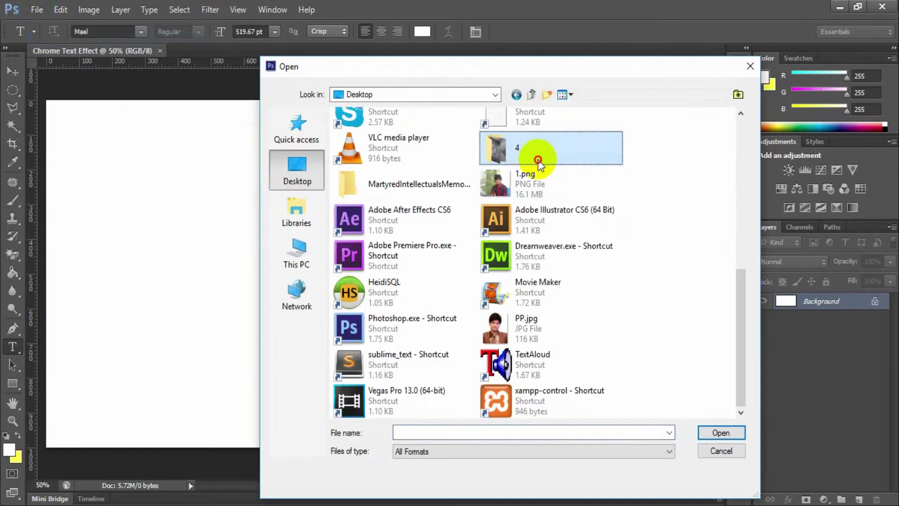
double_click(515, 152)
left_click_drag(440, 175, 310, 201)
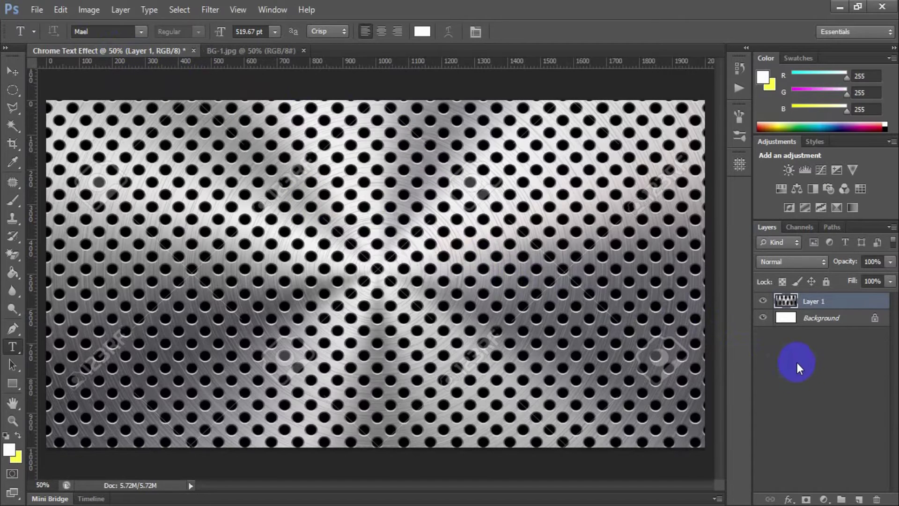
Add a black Solid Color fill layer, Color Fill 1, and delete its layer mask.
left_click(823, 499)
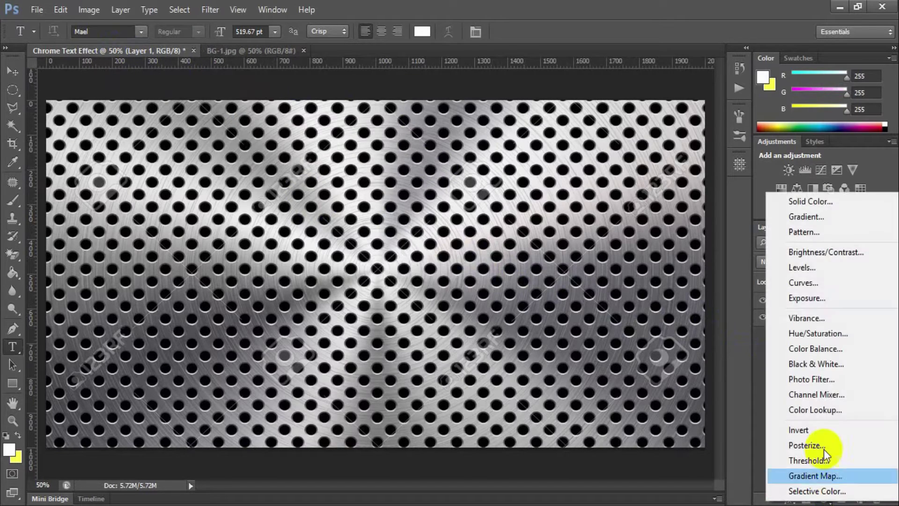
left_click(815, 202)
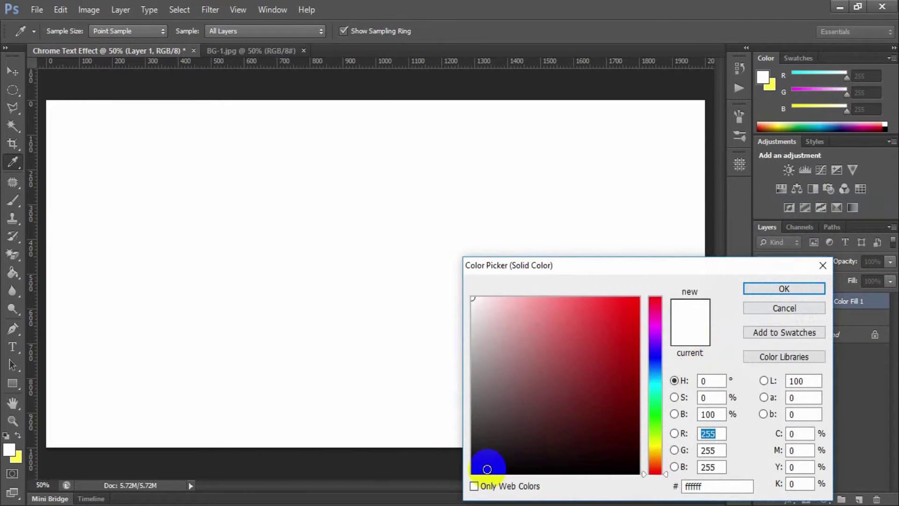
left_click_drag(487, 469, 474, 489)
key("t")
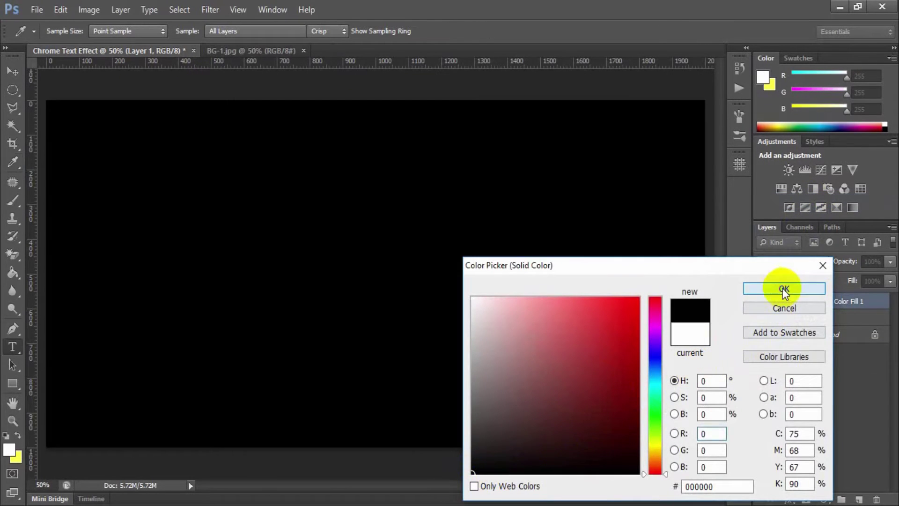
left_click(784, 289)
right_click(827, 303)
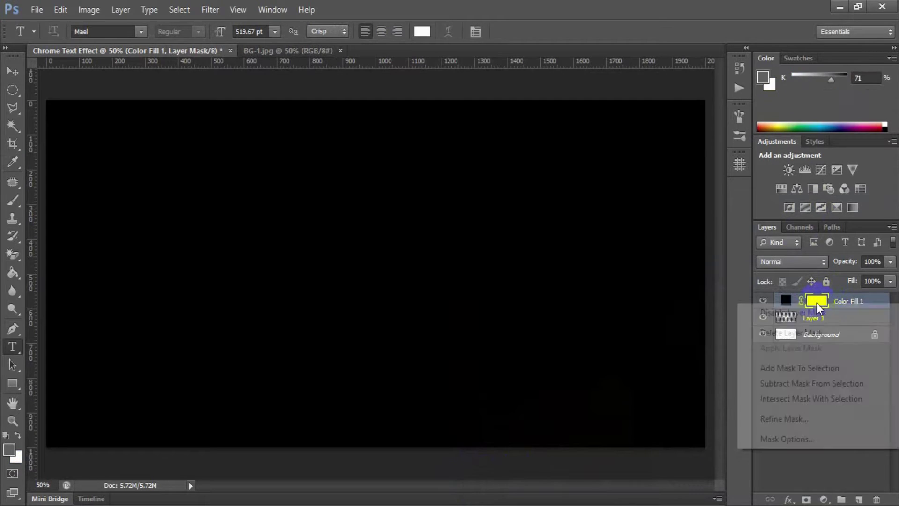
left_click(822, 331)
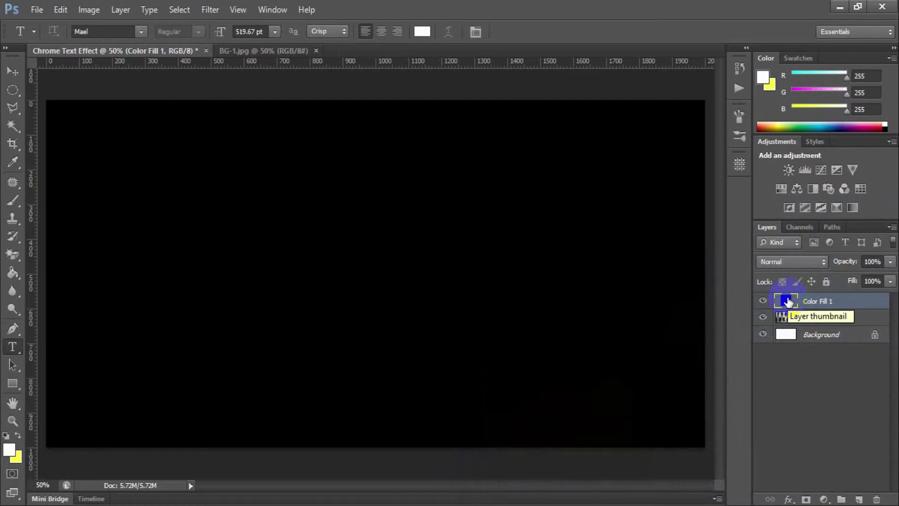
Mask Color Fill 1 with an inverted, 300 px-feathered elliptical selection to form the vignette.
left_click(11, 90)
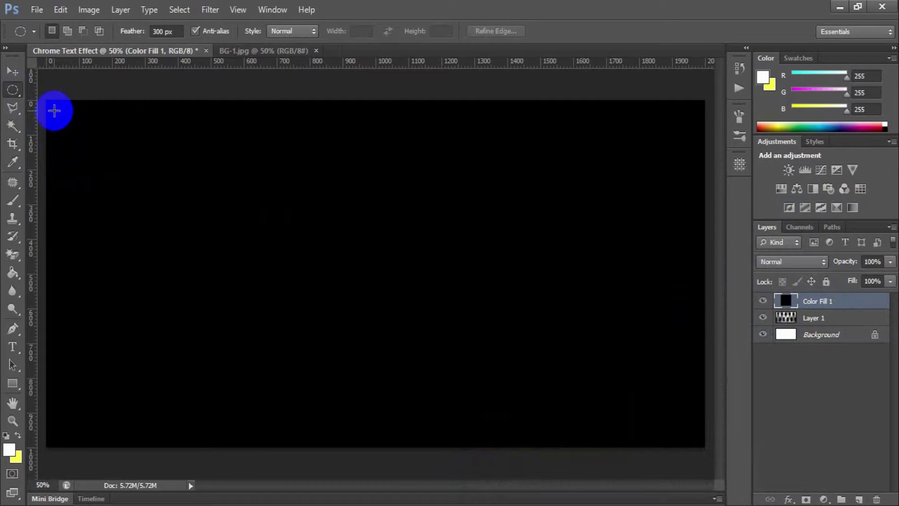
left_click_drag(54, 111, 700, 438)
left_click(164, 31)
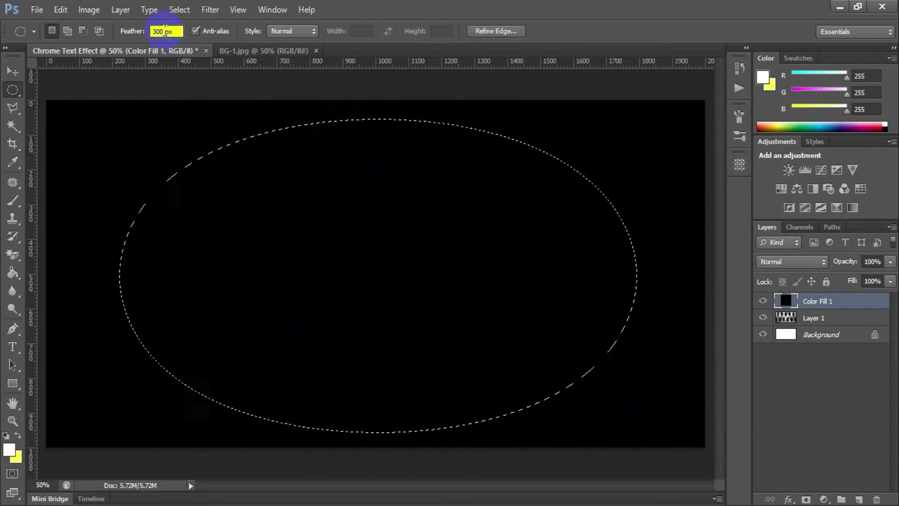
right_click(653, 273)
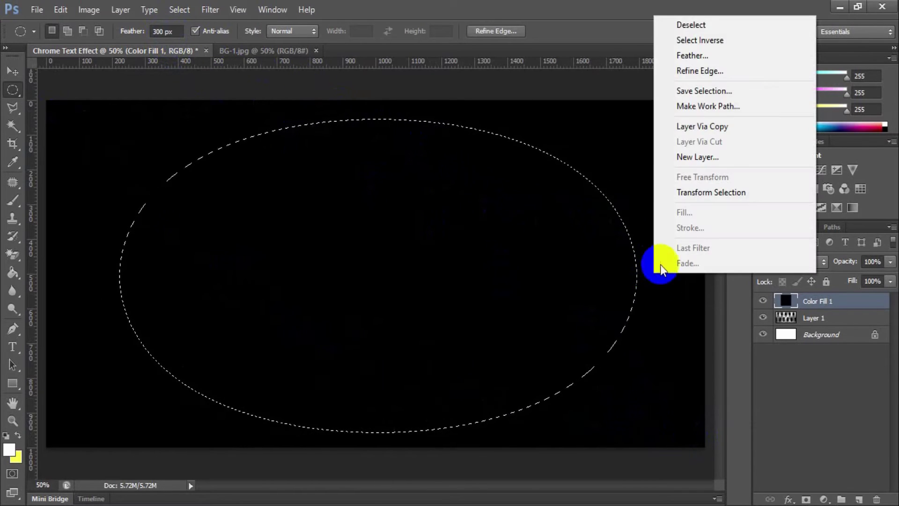
left_click(696, 39)
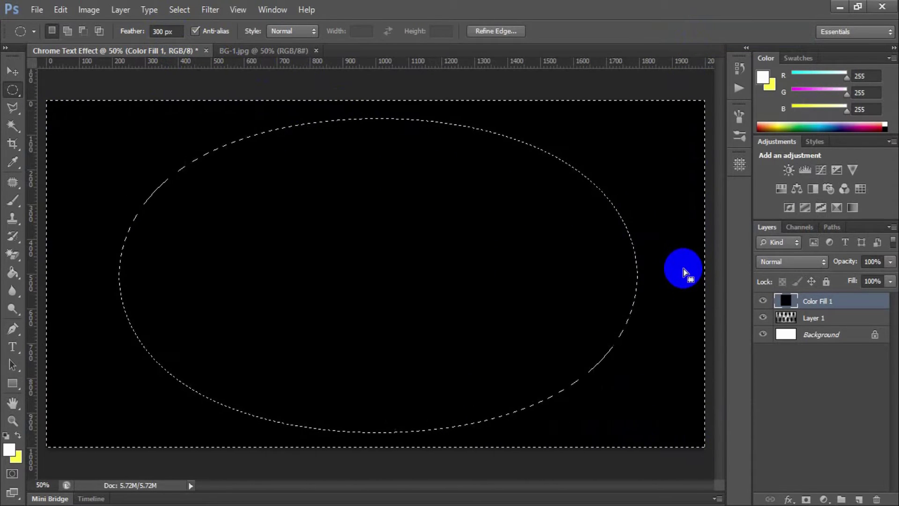
left_click(805, 499)
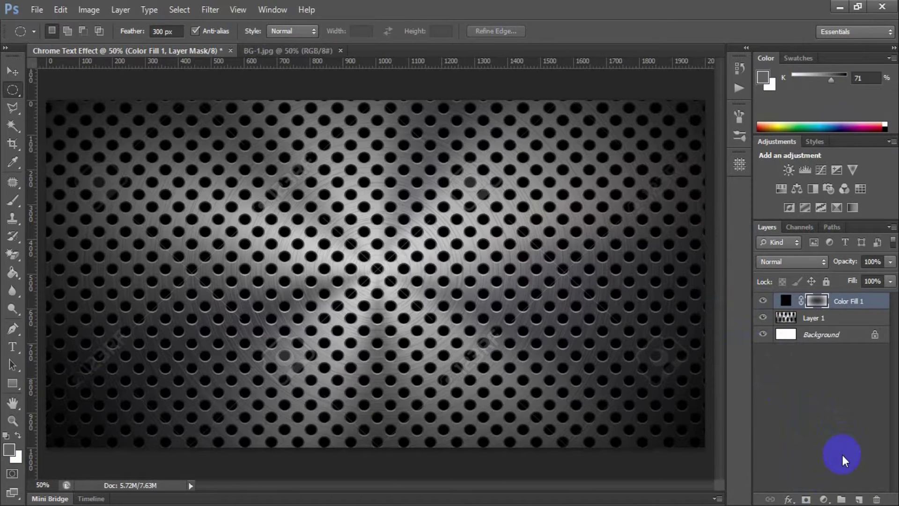
Add a new layer, type CHROME with the Horizontal Type tool, and position it.
left_click(859, 498)
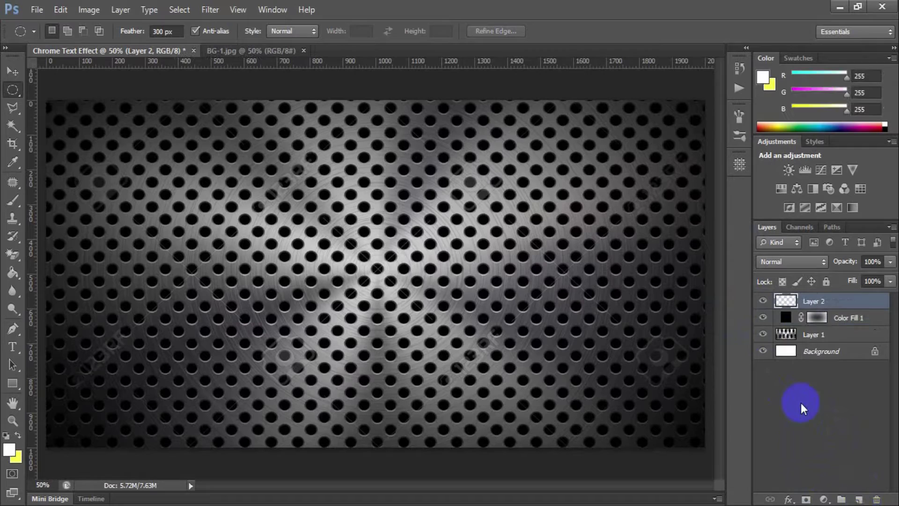
left_click(13, 346)
left_click(140, 268)
type("CHROM")
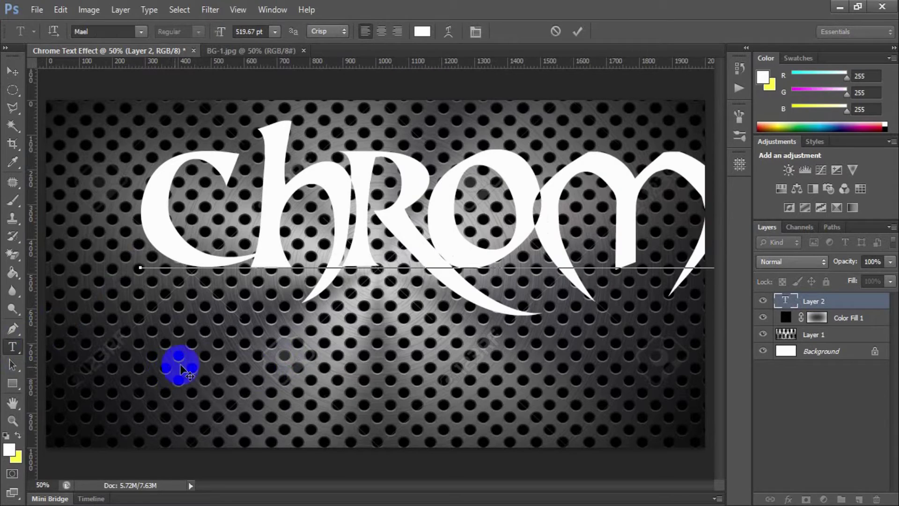
left_click_drag(180, 367, 300, 299)
Set all the CHROME text to 550 pt in white.
left_click(378, 279)
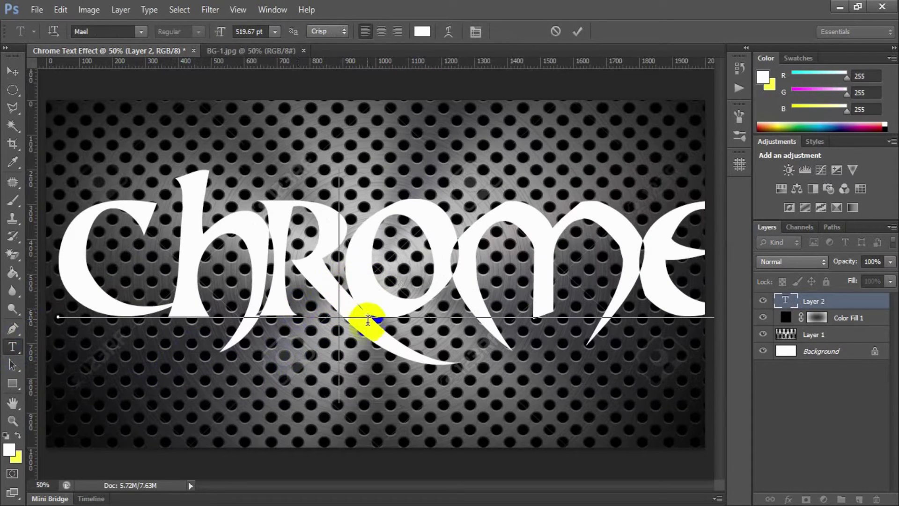
key("ctrl+a")
left_click(100, 32)
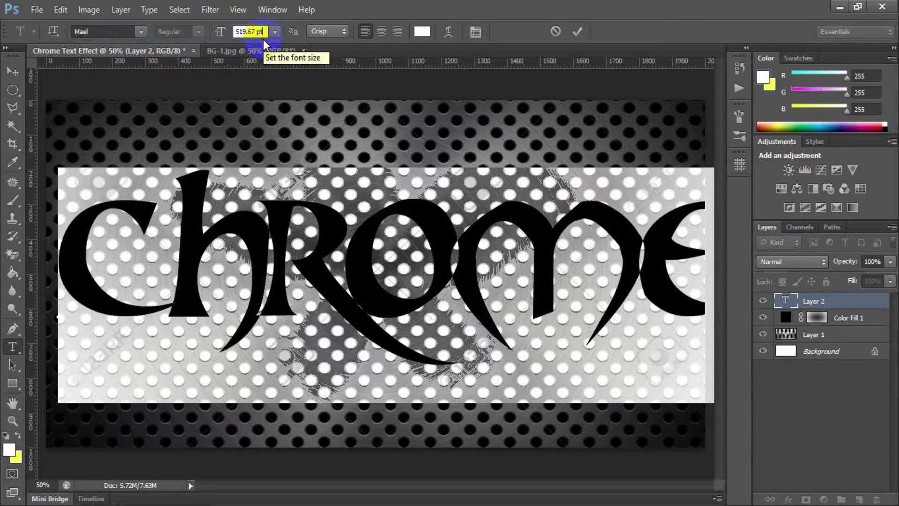
type("550")
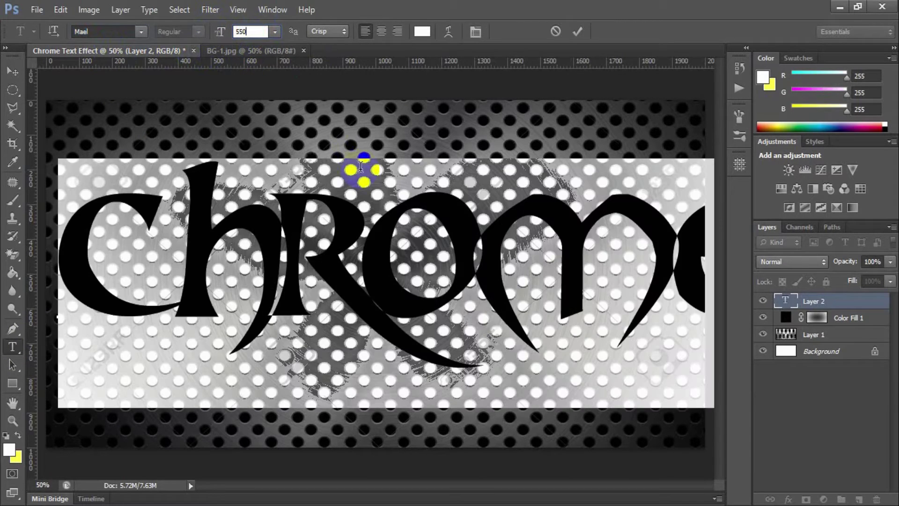
left_click(422, 32)
left_click(474, 296)
key("Return")
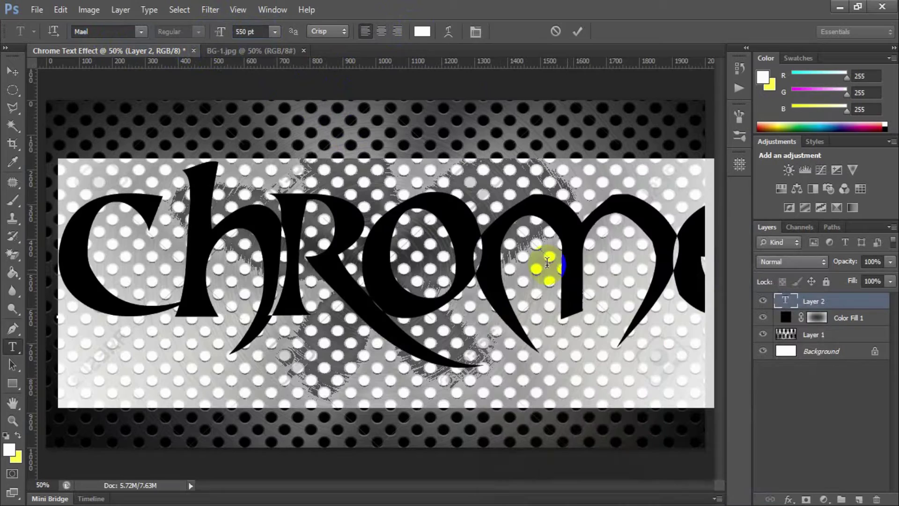
left_click(241, 218)
Scale the CHROME text to about 86.37% width and 113.95% height.
left_click(60, 10)
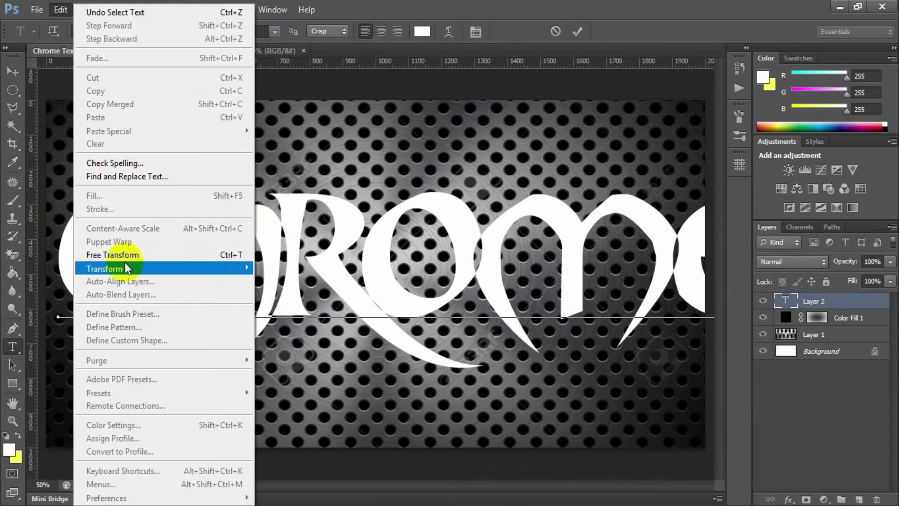
mouse_move(126, 268)
left_click(295, 283)
mouse_move(66, 280)
left_mouse_down()
mouse_move(162, 285)
mouse_move(66, 286)
left_mouse_up()
left_click_drag(704, 286, 690, 285)
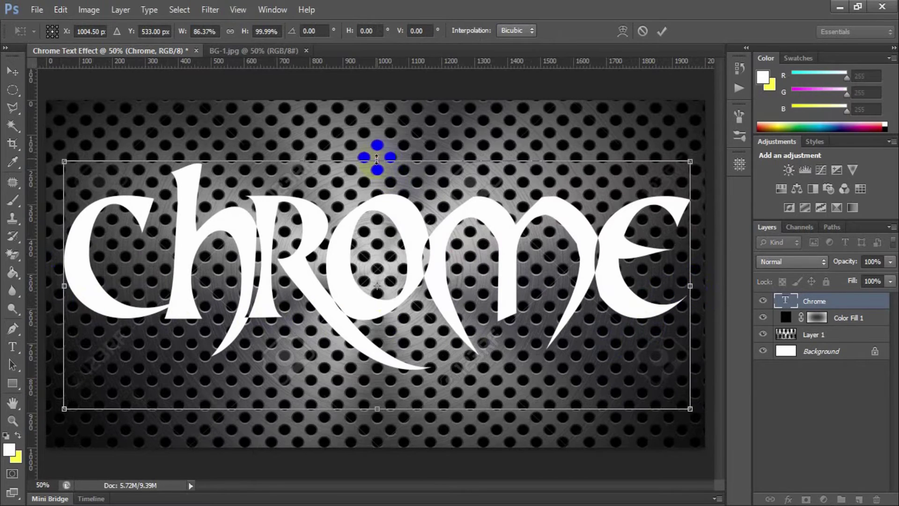
left_click_drag(377, 159, 372, 141)
left_click_drag(377, 408, 378, 422)
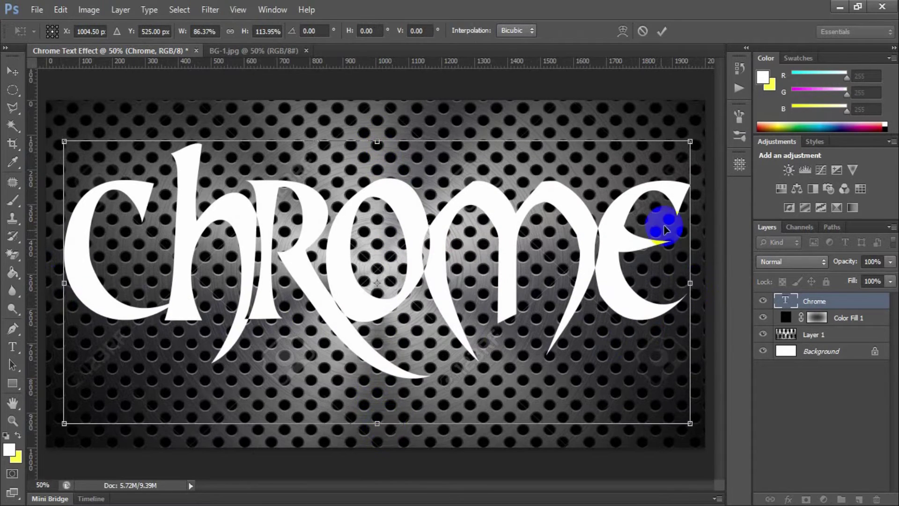
left_click(661, 31)
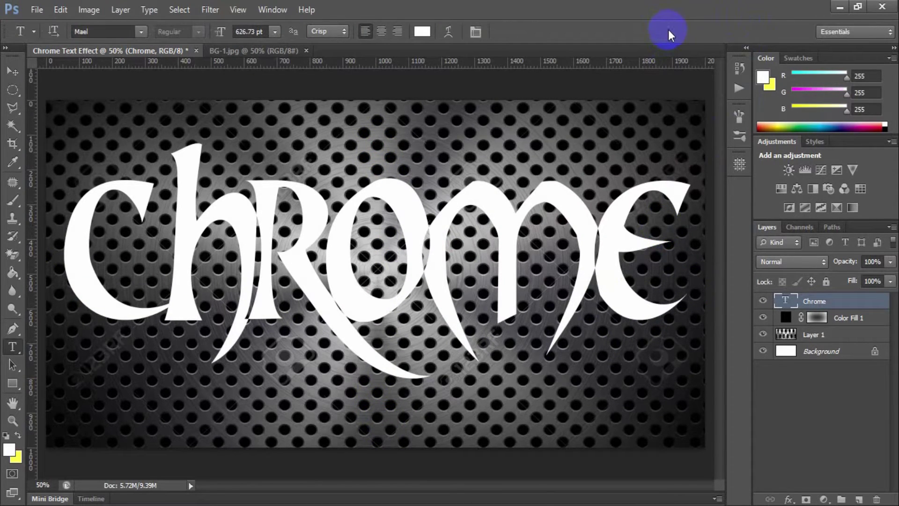
In the Chrome layer's Blending Options, enable a Smooth Inner Bevel with 400% depth and 40 px size.
right_click(785, 305)
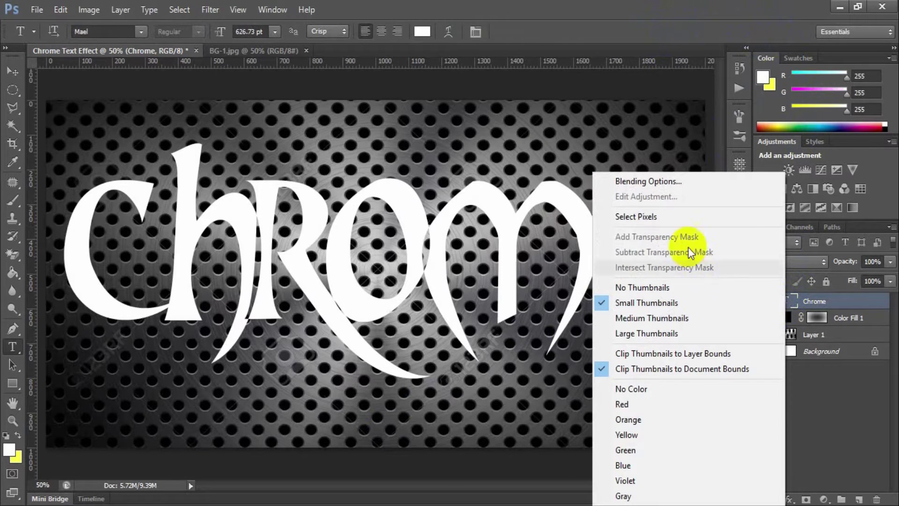
left_click(672, 183)
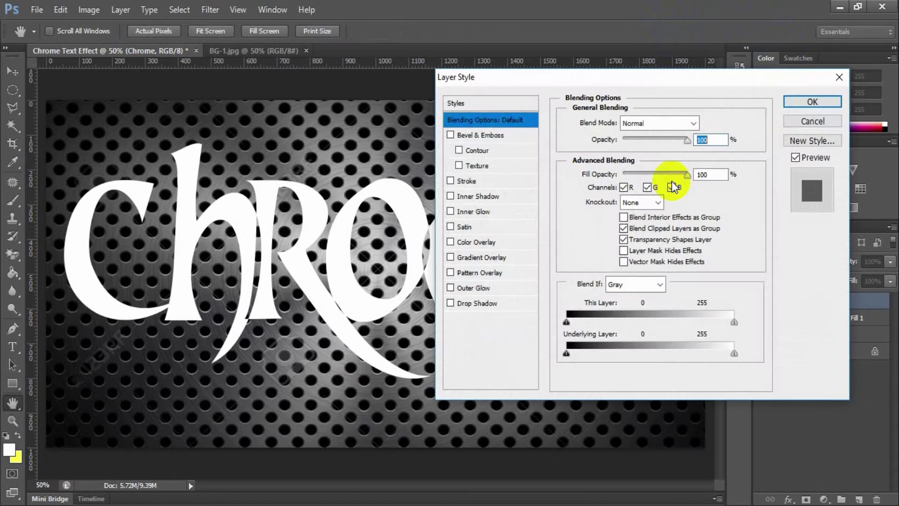
left_click(499, 136)
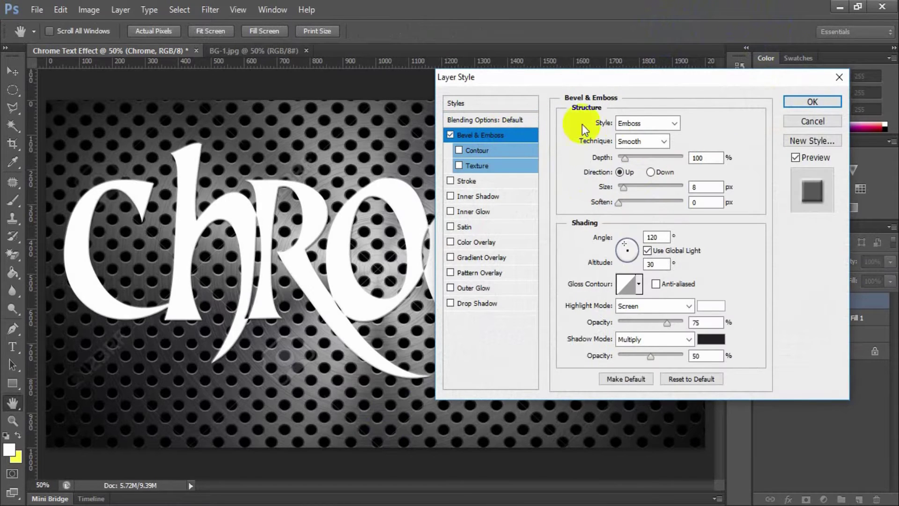
left_click(673, 124)
left_click(670, 142)
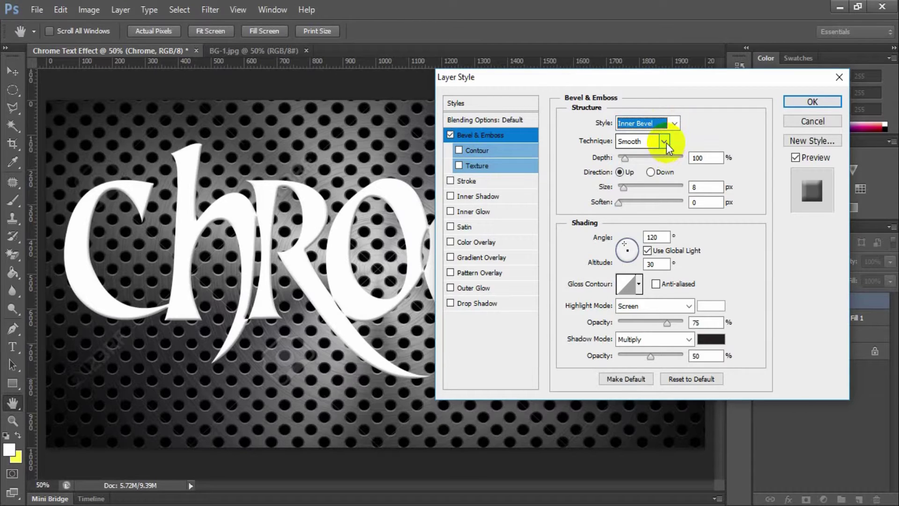
left_click(664, 141)
left_click(637, 151)
left_click_drag(625, 158, 648, 173)
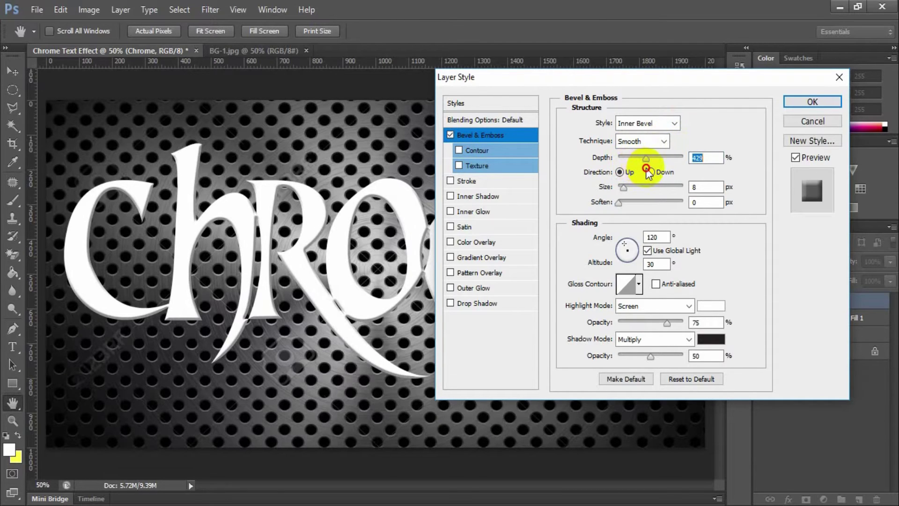
type("400")
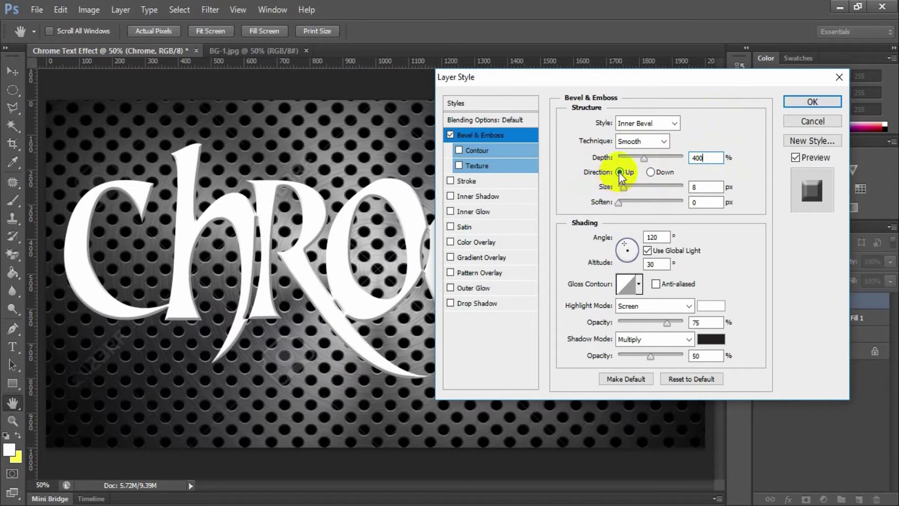
left_click_drag(623, 187, 635, 186)
double_click(702, 187)
type("40")
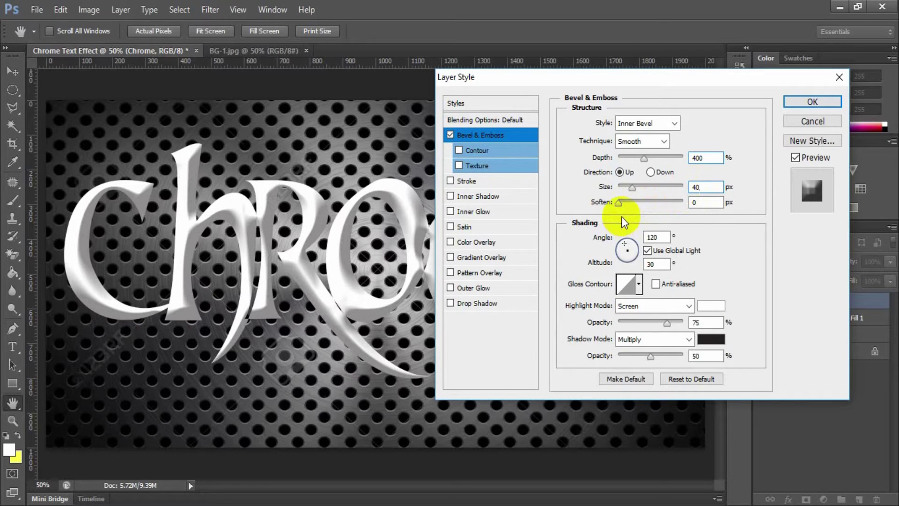
Set the bevel gloss contour to Cove - Shallow, white Color Dodge highlights, and #231f20 Overlay shadows.
left_click(638, 284)
left_click(603, 337)
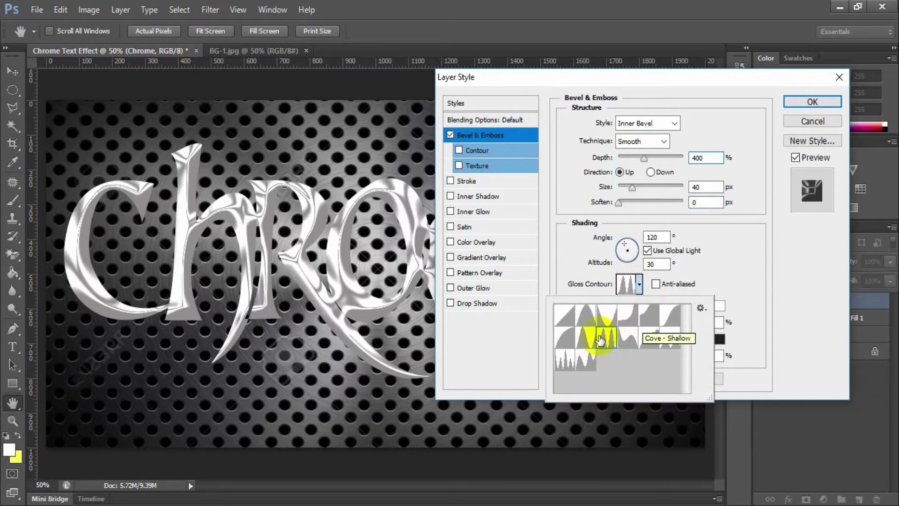
left_click(732, 262)
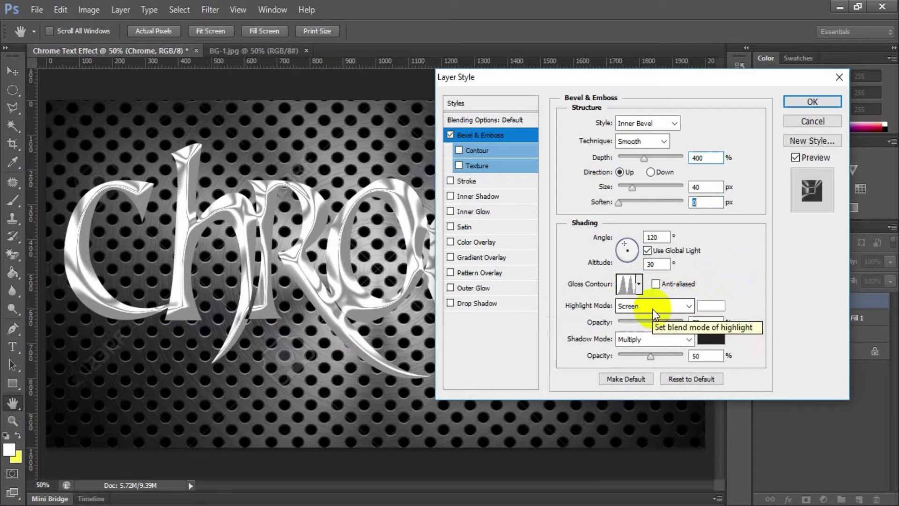
left_click(684, 309)
left_click(674, 131)
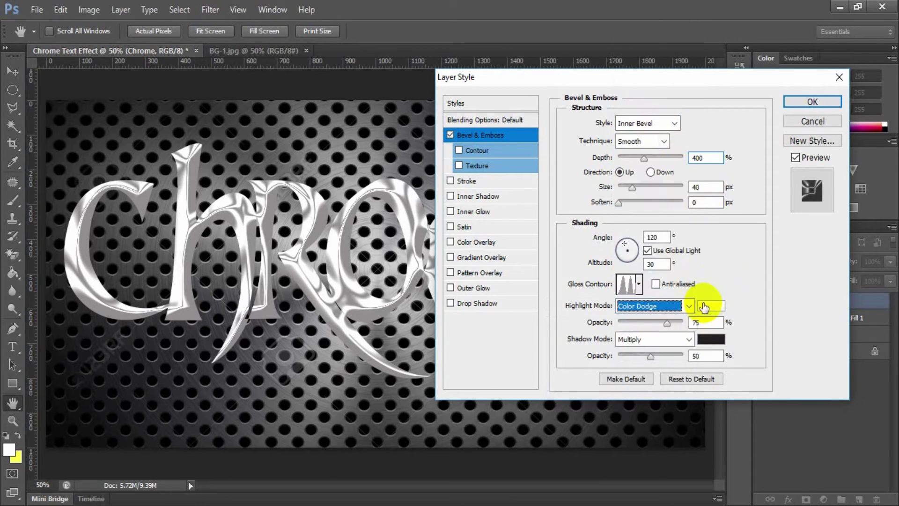
left_click(707, 306)
key("Return")
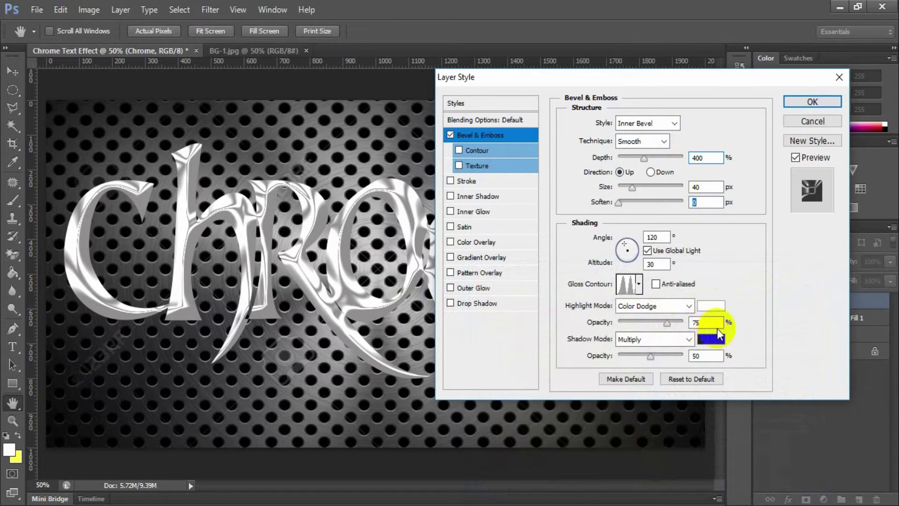
left_click(688, 340)
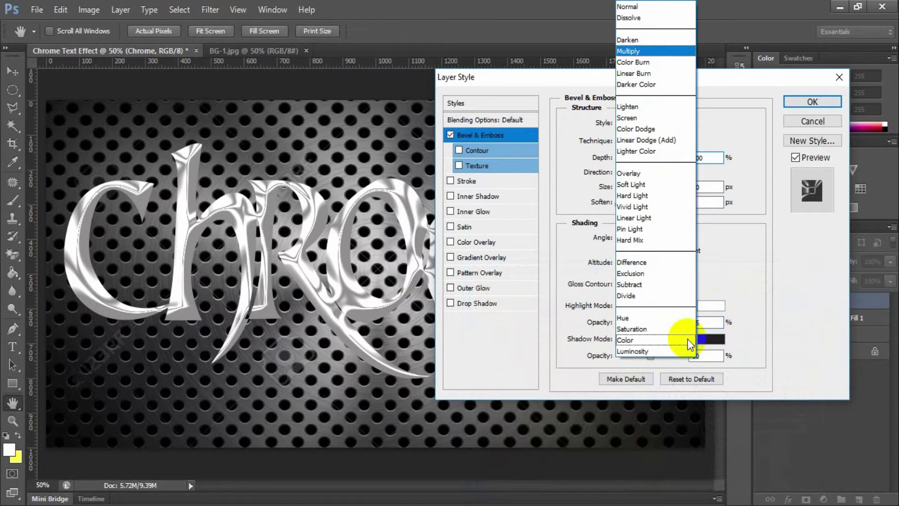
left_click(674, 173)
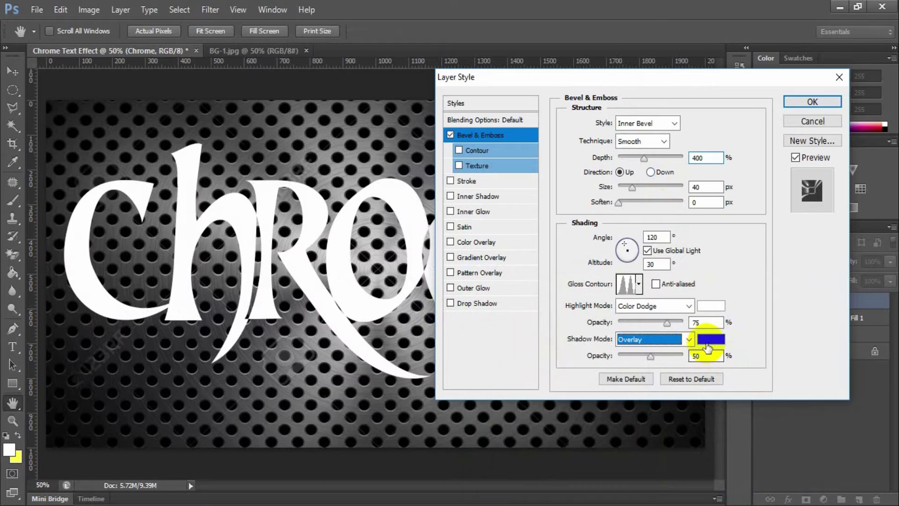
left_click(711, 342)
left_click(717, 486)
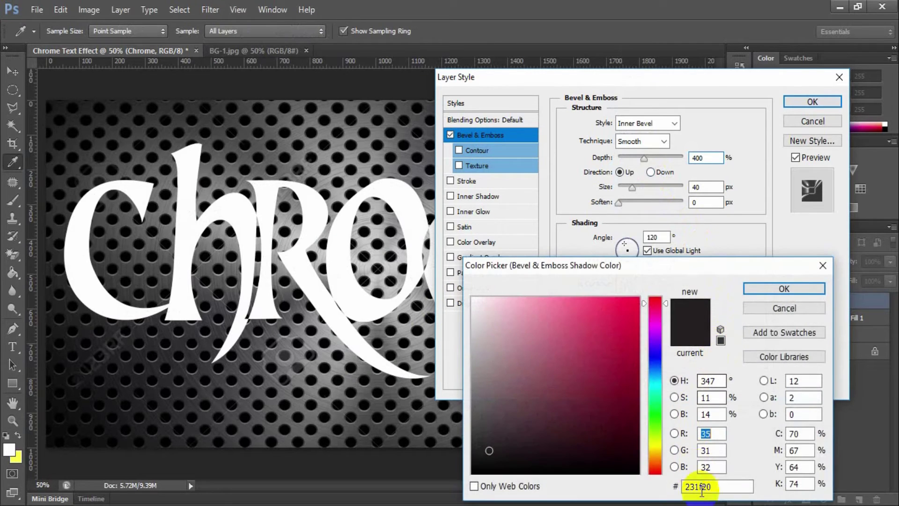
type("231f20")
left_click(799, 291)
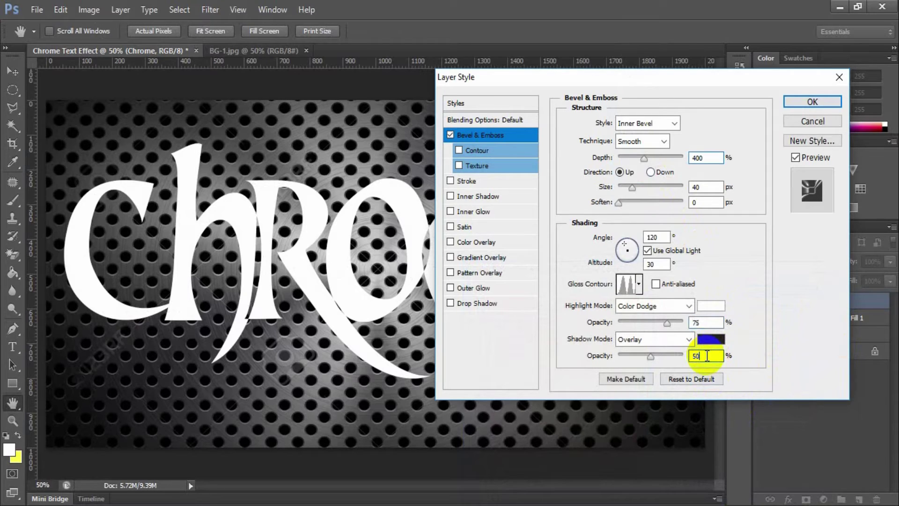
Enable Contour on the bevel and choose a different contour preset.
left_click(480, 150)
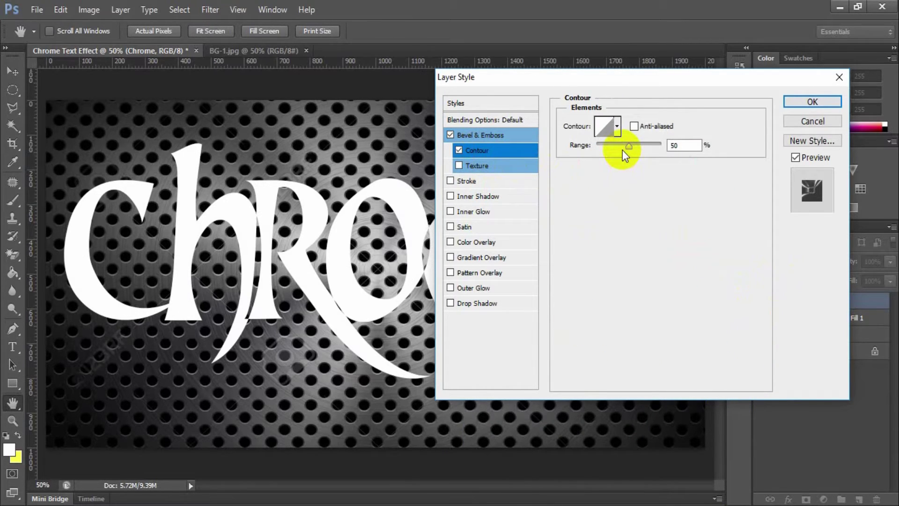
left_click(617, 126)
left_click(646, 157)
left_click(724, 196)
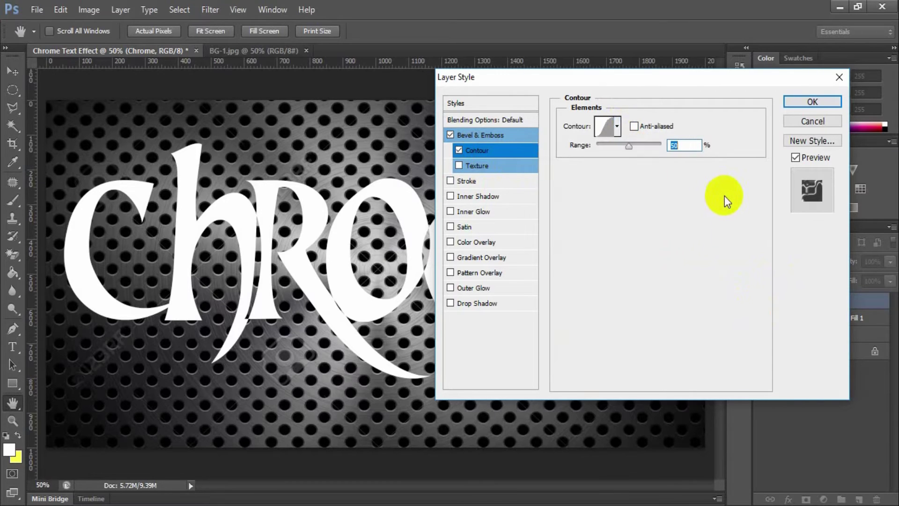
Enable a 1 px Stroke with Center position and Gradient fill type.
left_click(684, 145)
left_click(484, 183)
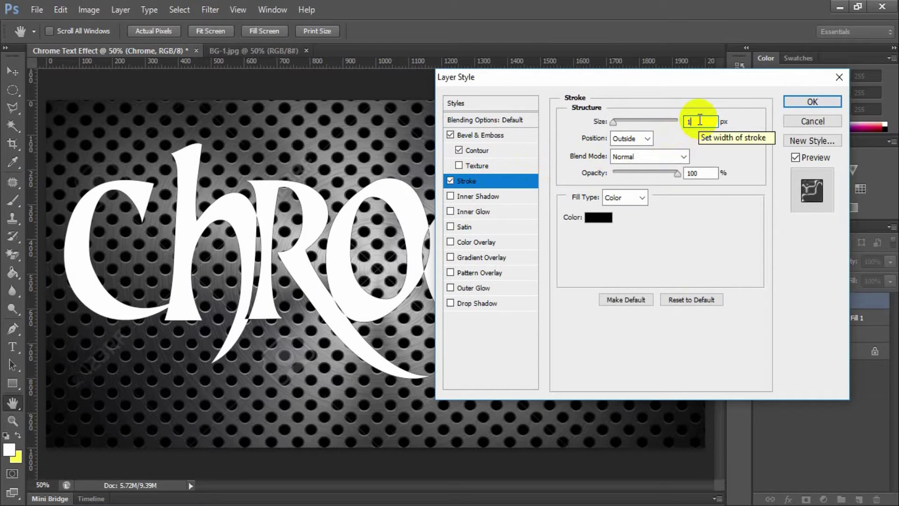
left_click(645, 140)
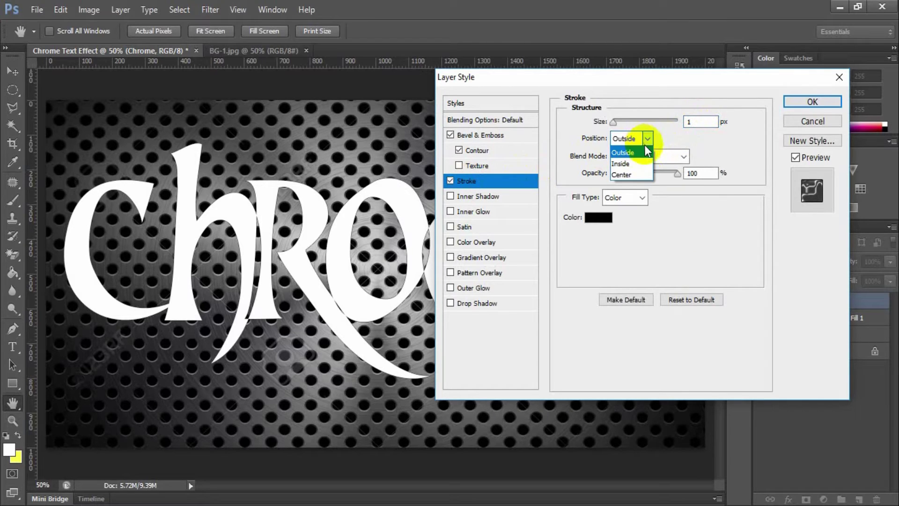
left_click(645, 173)
left_click(643, 197)
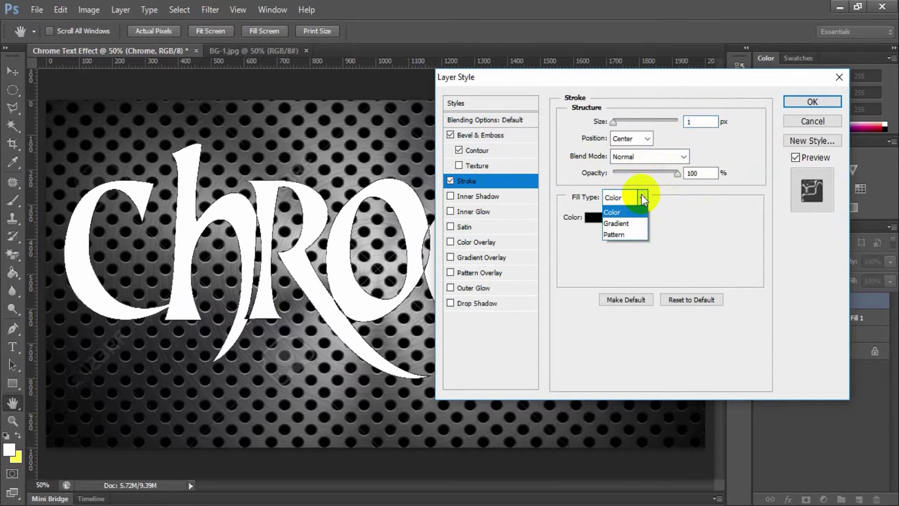
left_click(631, 225)
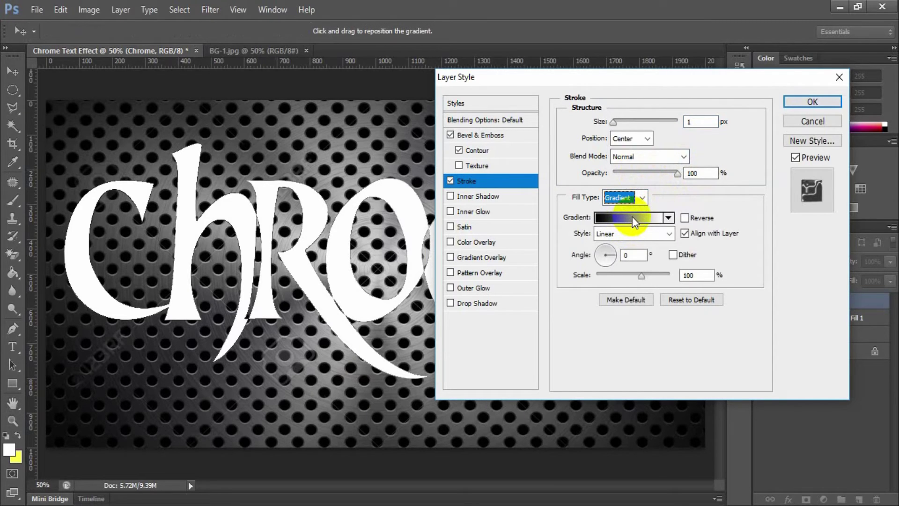
In the stroke gradient, make the left stop #acacac and add a white stop at 20%.
left_click(631, 216)
double_click(578, 334)
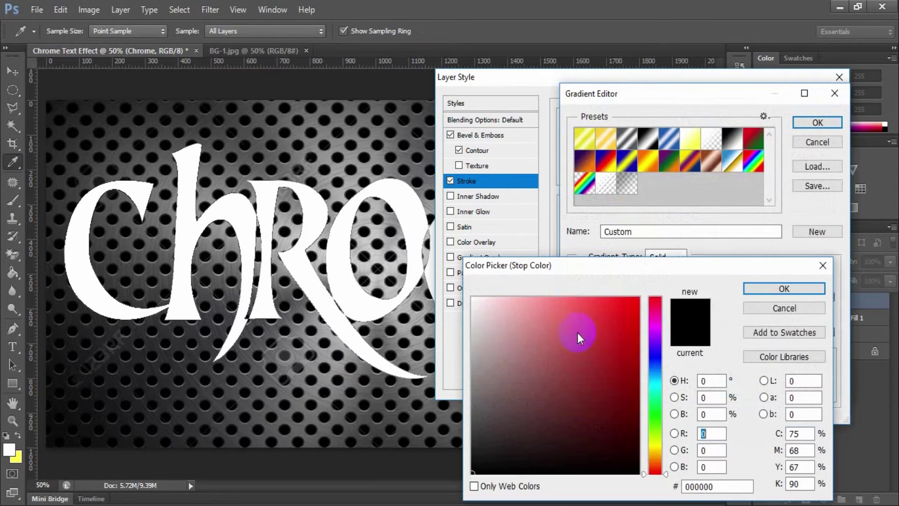
left_click(728, 486)
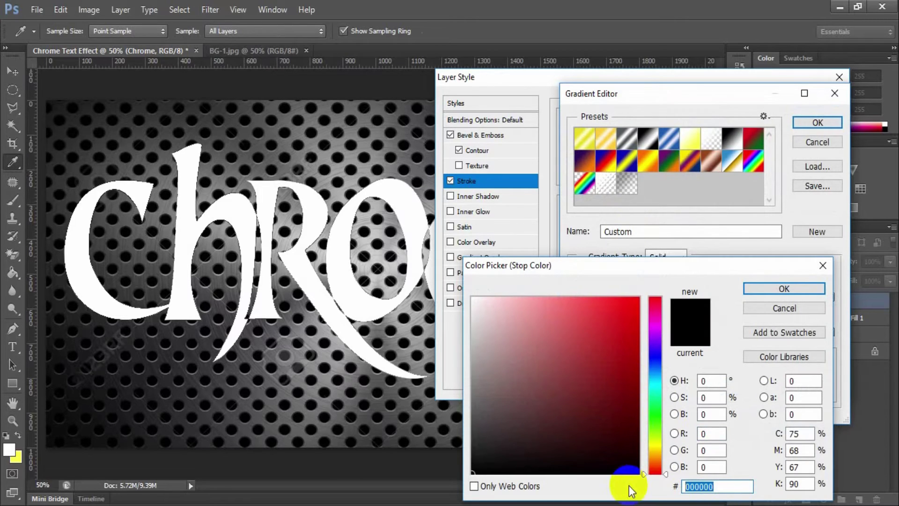
type("acacac")
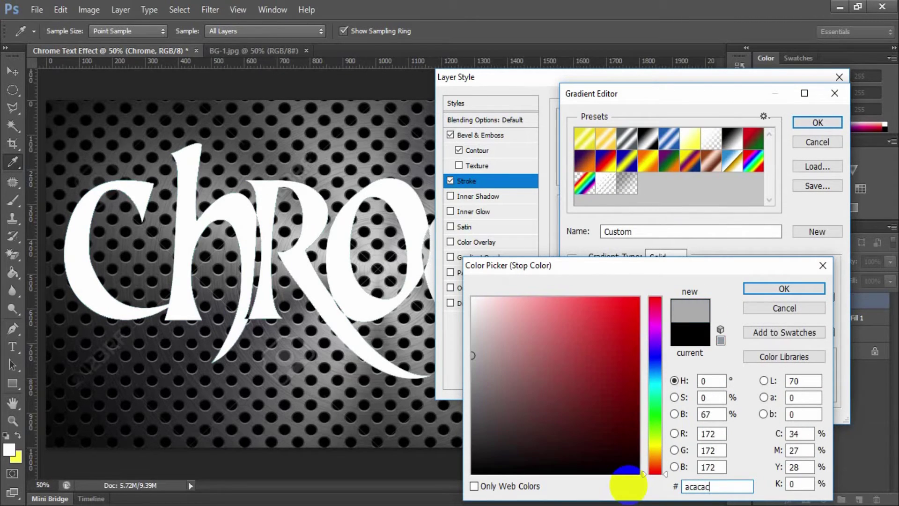
left_click(784, 289)
left_click(626, 328)
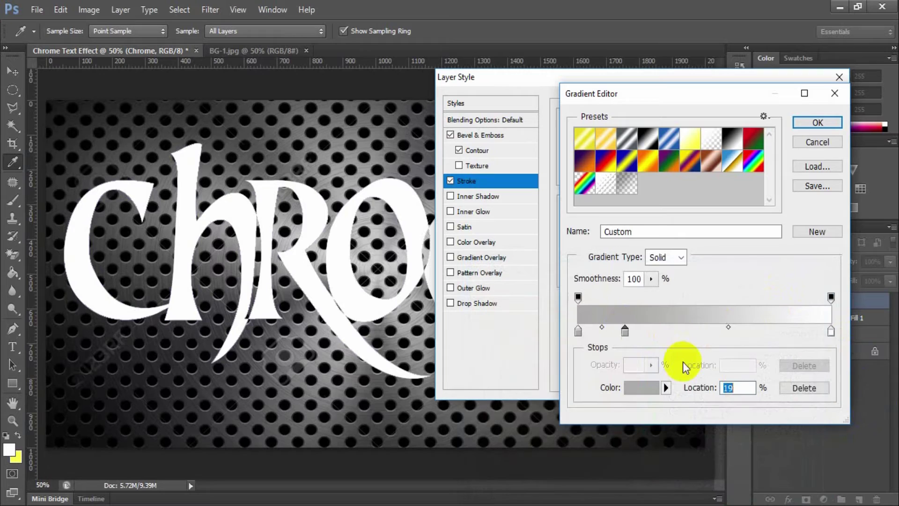
double_click(732, 386)
type("20")
double_click(628, 332)
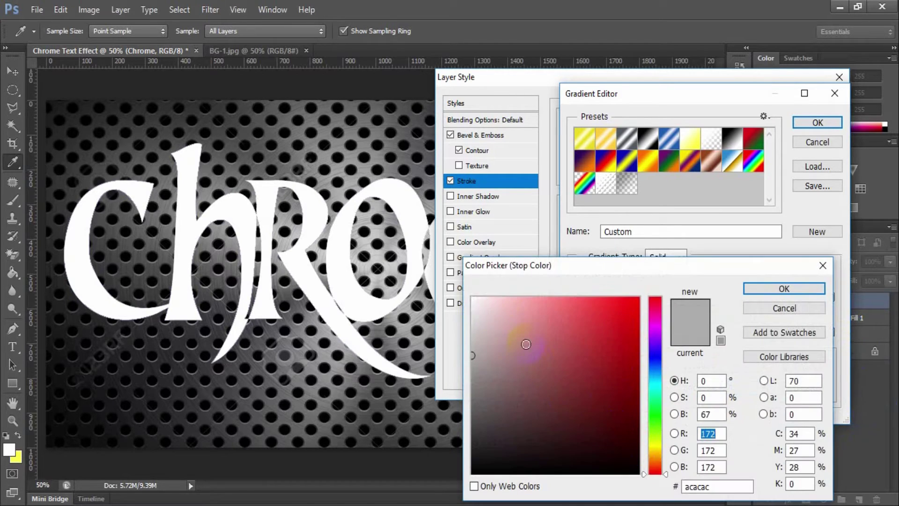
left_click(471, 300)
left_click(810, 289)
Add a #acacac stop at 40% and a #ffffff stop at 60%.
double_click(732, 386)
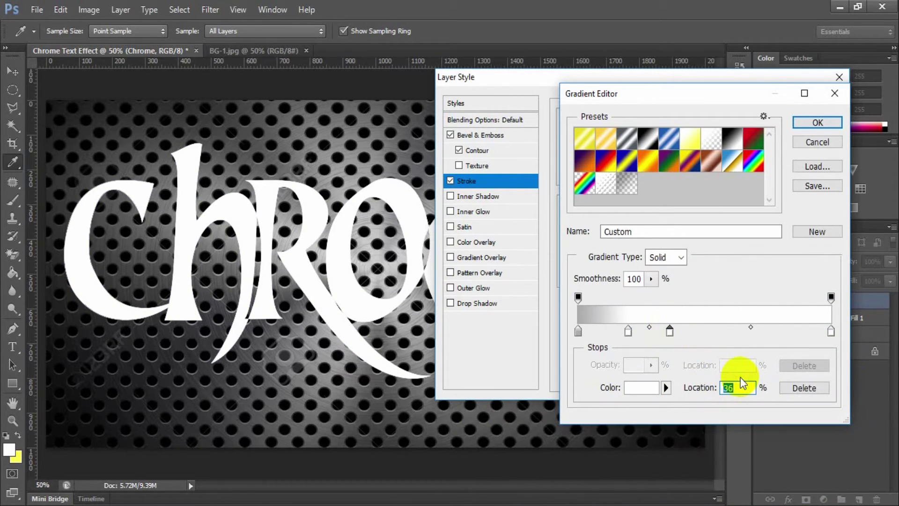
type("40")
double_click(679, 331)
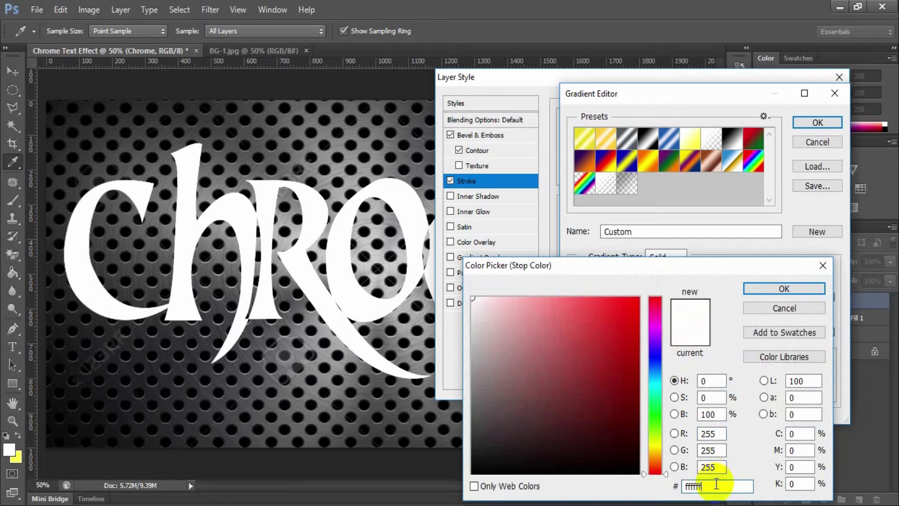
double_click(705, 485)
type("acacac")
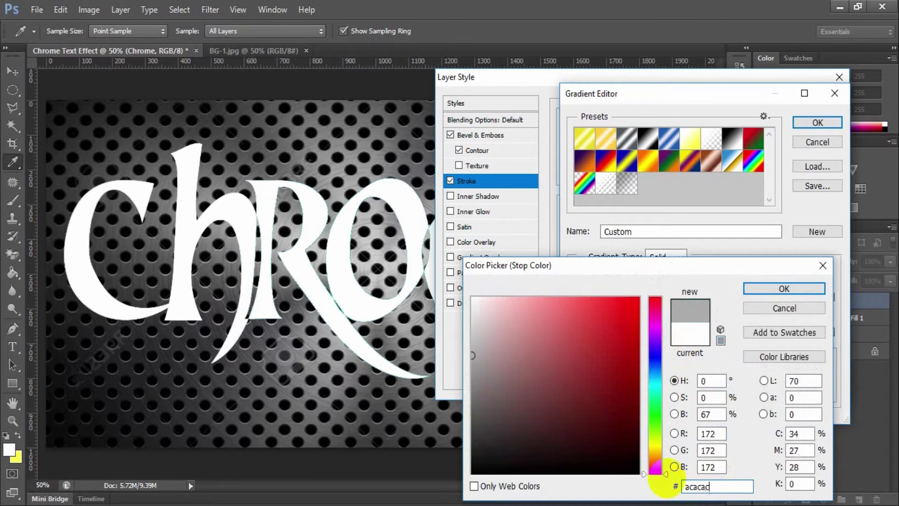
left_click(783, 288)
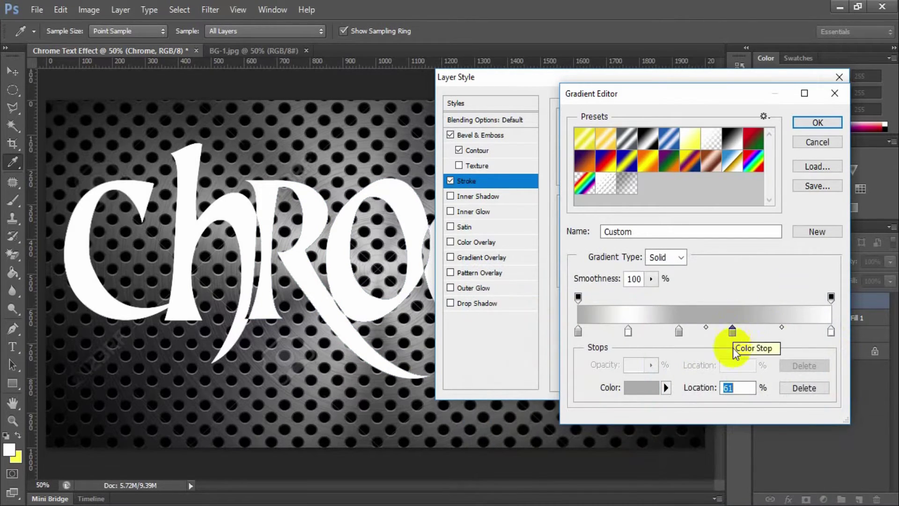
double_click(733, 388)
type("60")
double_click(730, 331)
double_click(722, 482)
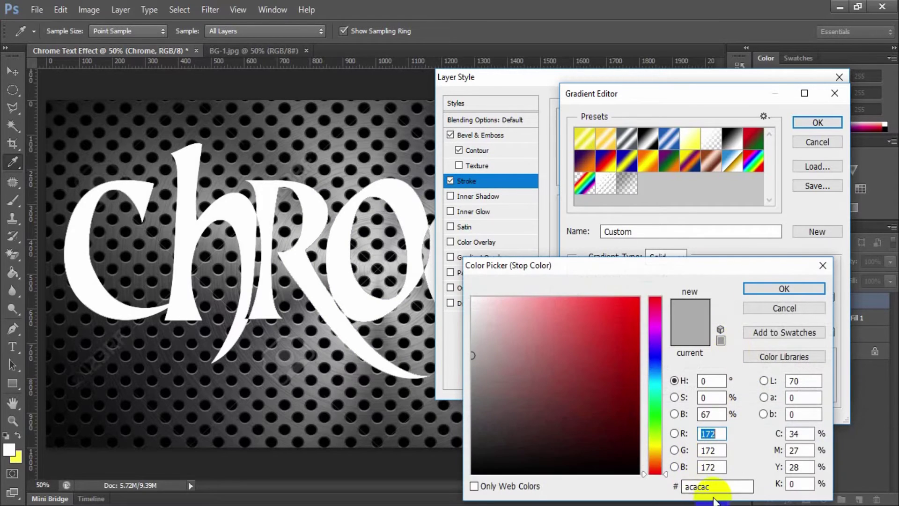
type("ffffff")
left_click(785, 286)
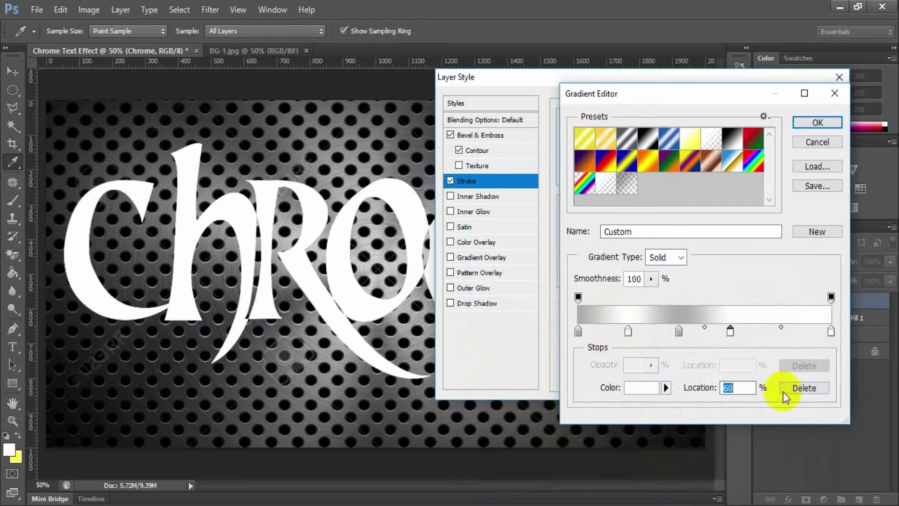
Add a #acacac stop at about 75% and accept the gradient.
left_click(767, 331)
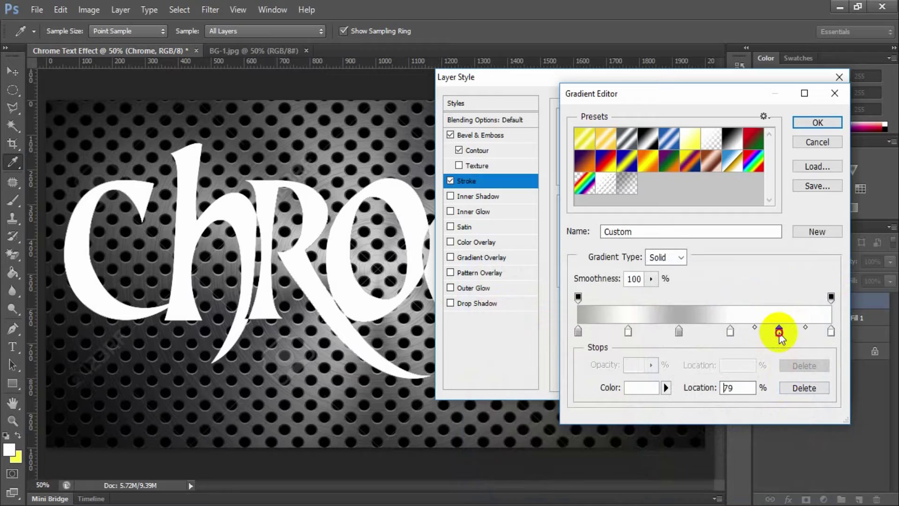
double_click(779, 331)
double_click(716, 486)
type("acacac")
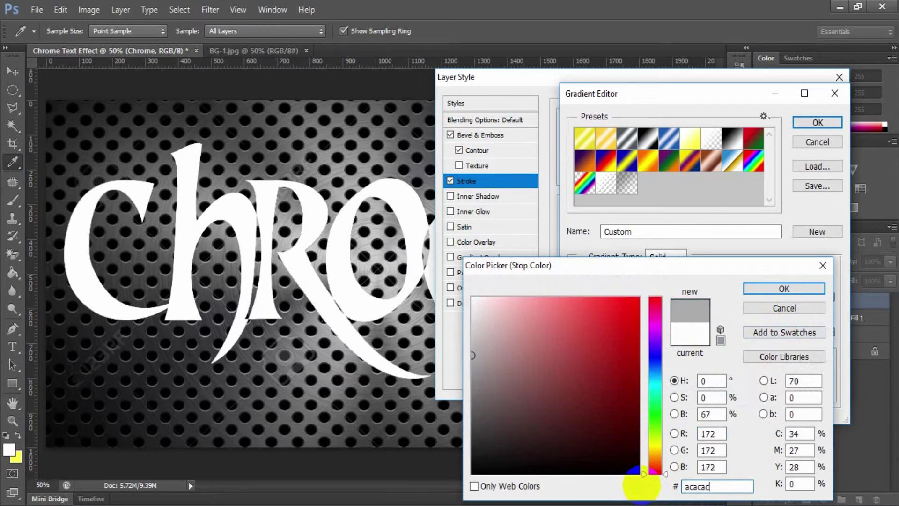
left_click(809, 290)
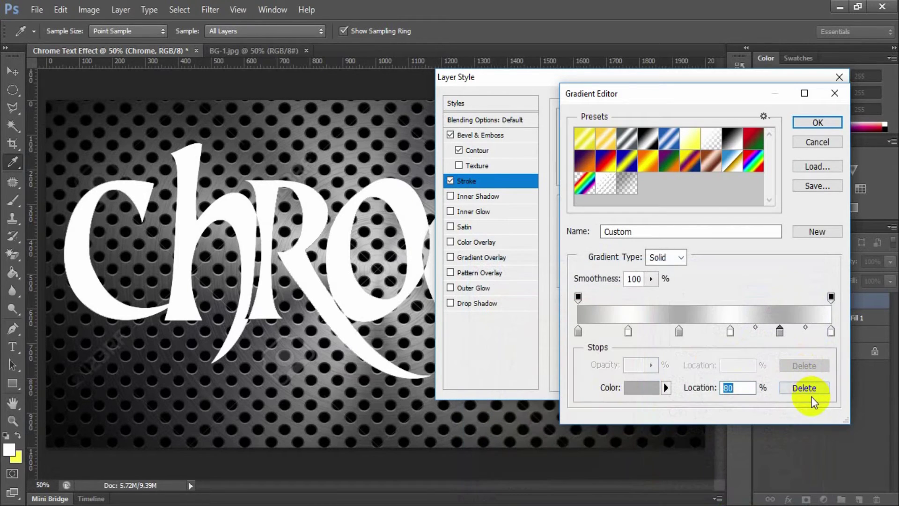
left_click(817, 123)
Set the stroke gradient style to Diamond and its scale to 150%.
left_click(670, 233)
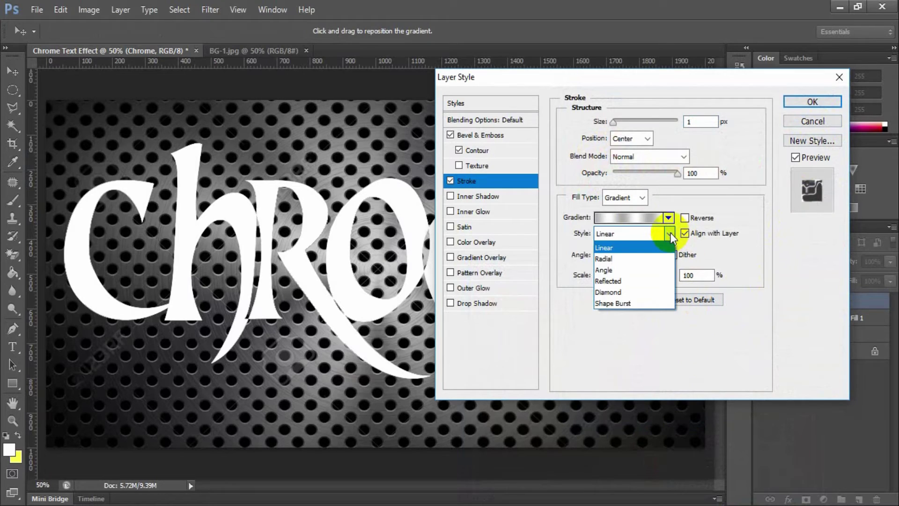
left_click(650, 293)
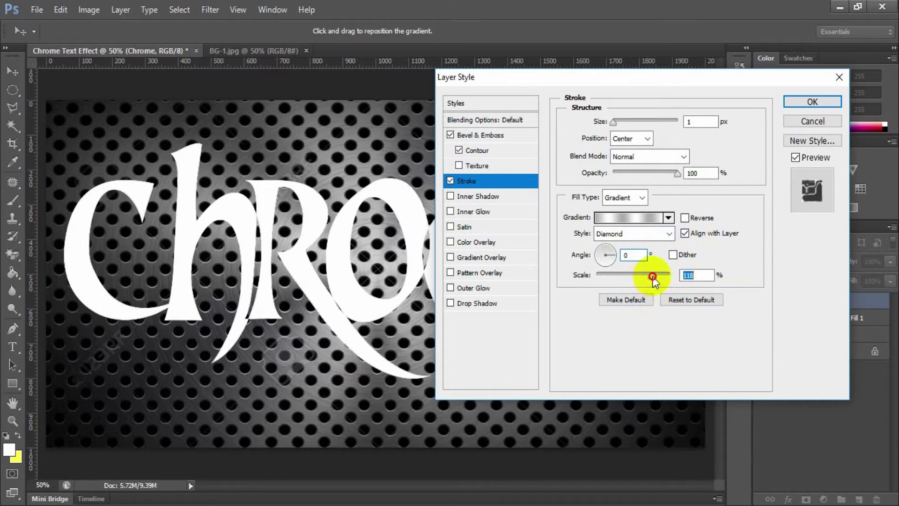
left_click_drag(654, 281, 730, 276)
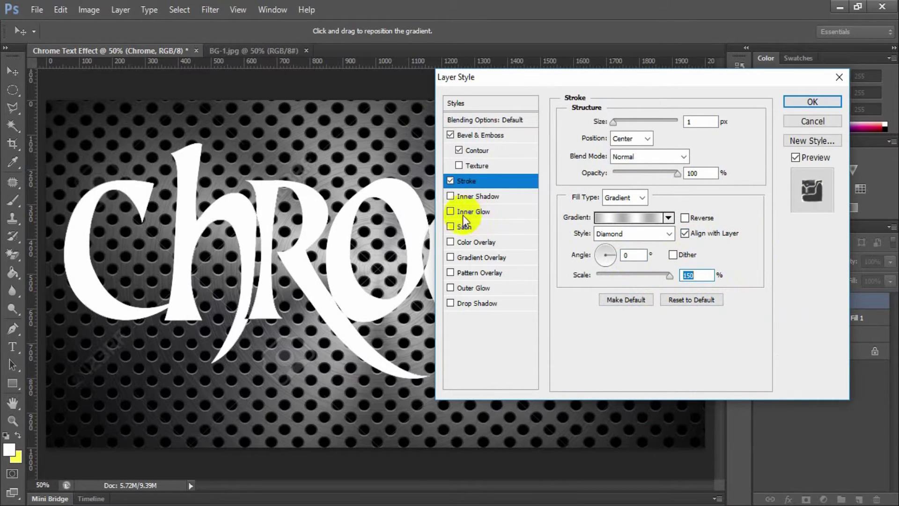
Enable Inner Glow with Color Dodge, 100% opacity, white colour, Precise technique, and 18 px size.
left_click(487, 213)
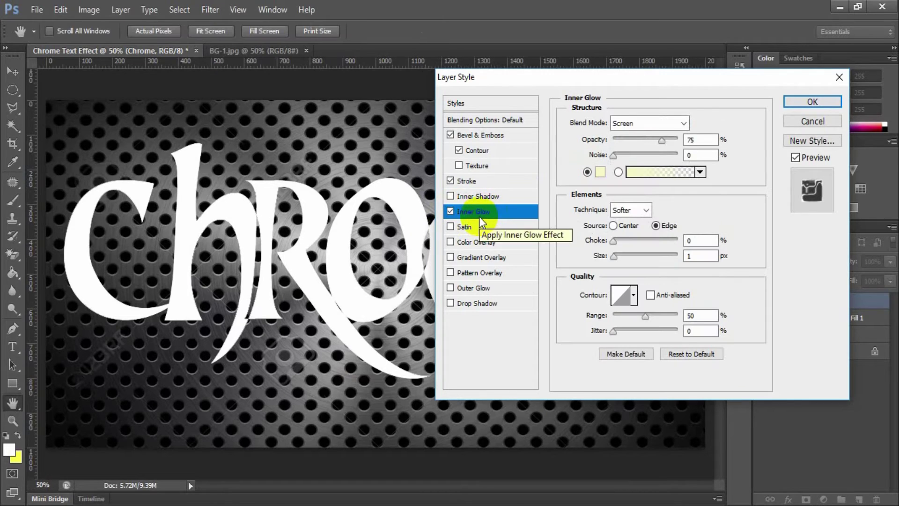
left_click(684, 124)
left_click(646, 258)
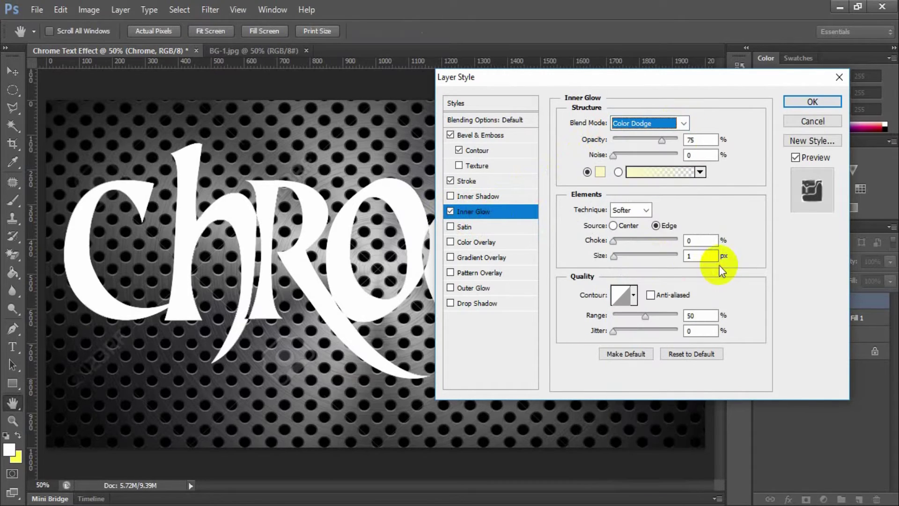
left_click(678, 139)
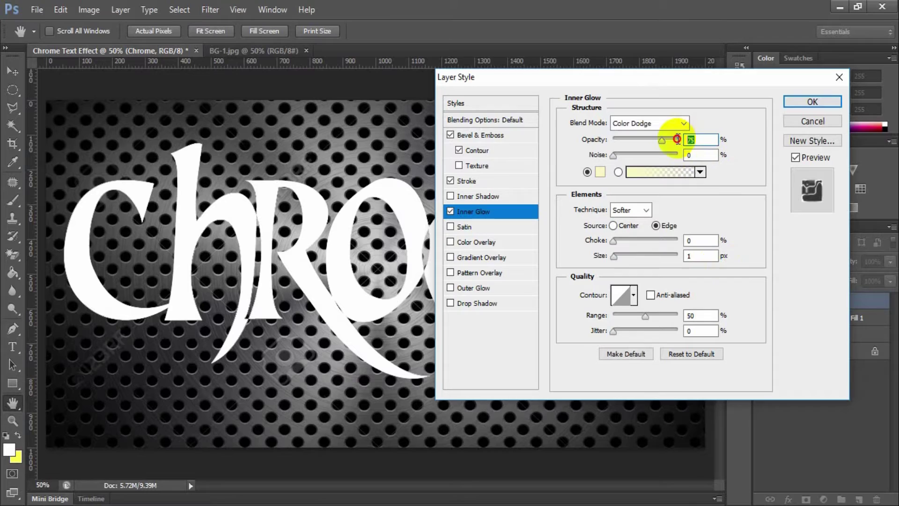
left_click_drag(675, 148, 681, 146)
left_click(600, 172)
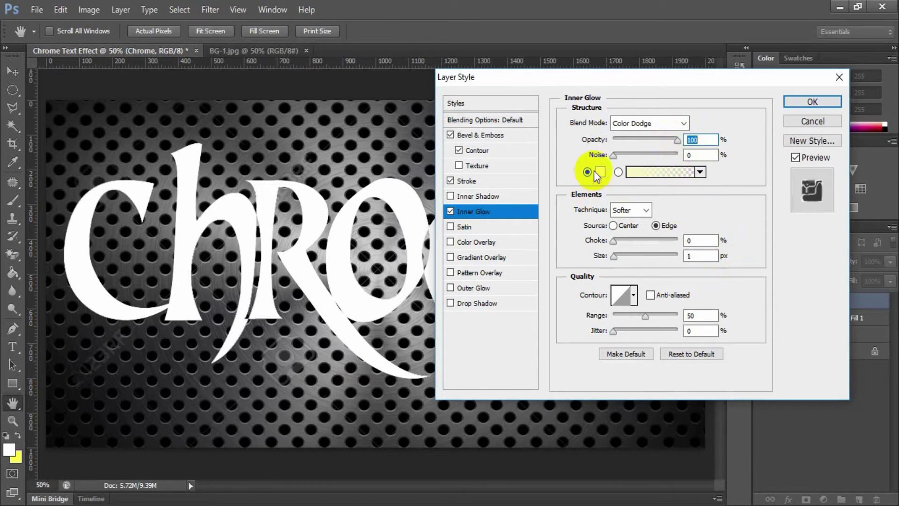
left_click_drag(483, 298, 457, 287)
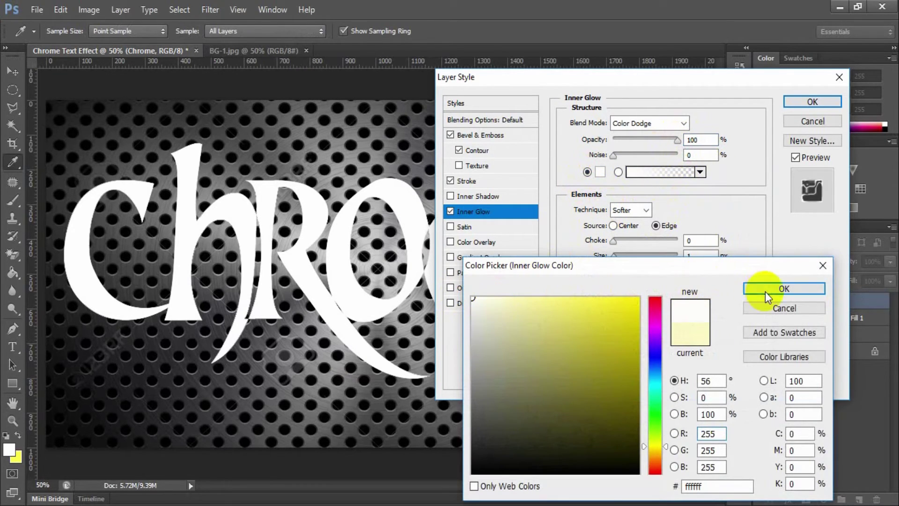
left_click(784, 288)
left_click(649, 211)
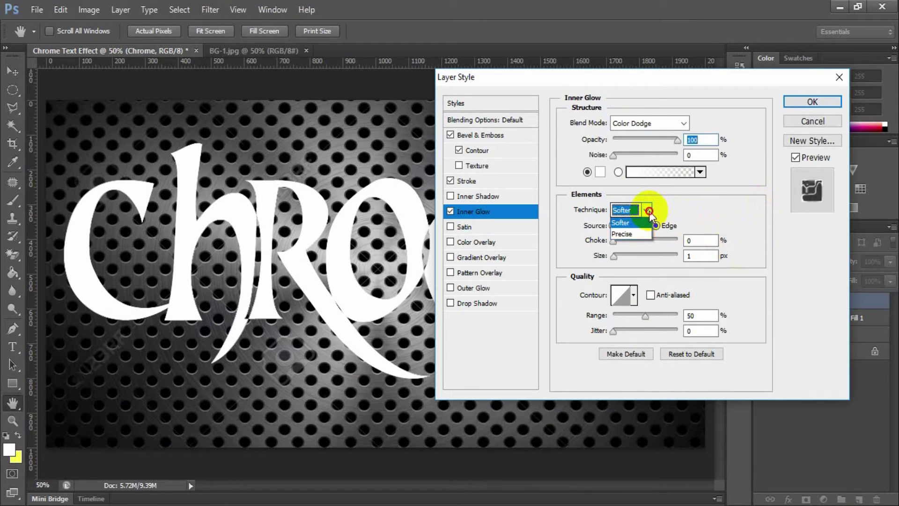
left_click(626, 234)
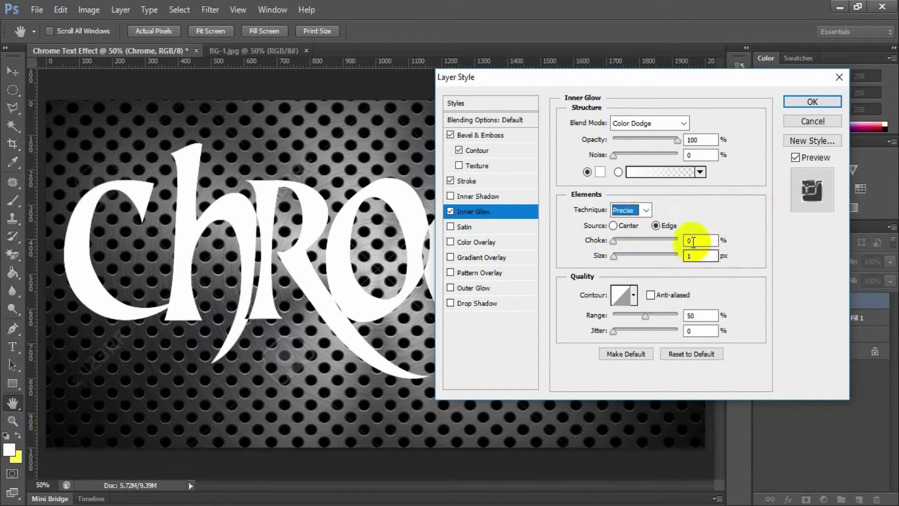
left_click(621, 256)
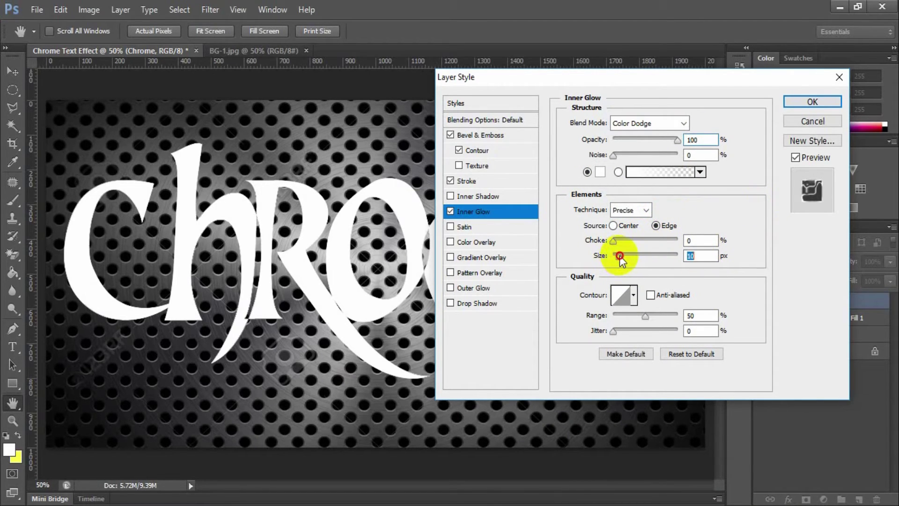
Add a #231f20 Multiply satin at 50% opacity, 19° angle, 3 px distance and size, inverted contour.
left_click(465, 227)
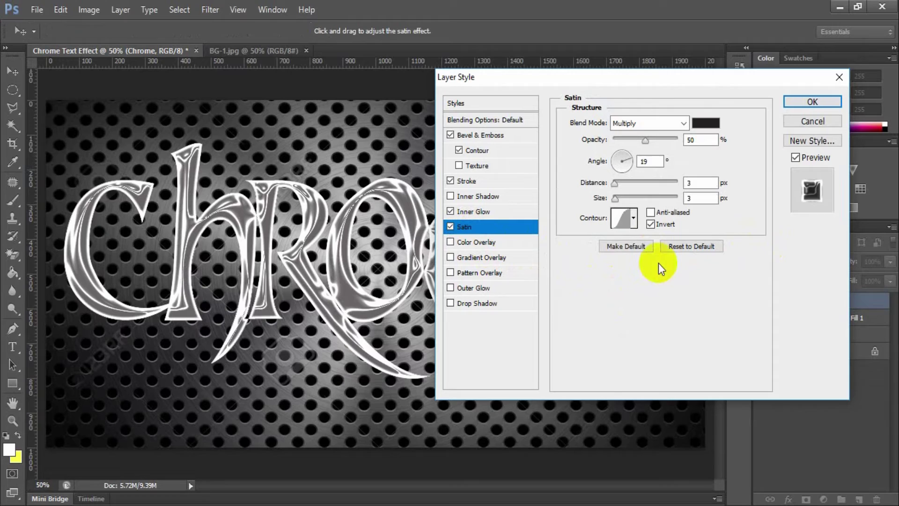
left_click(708, 123)
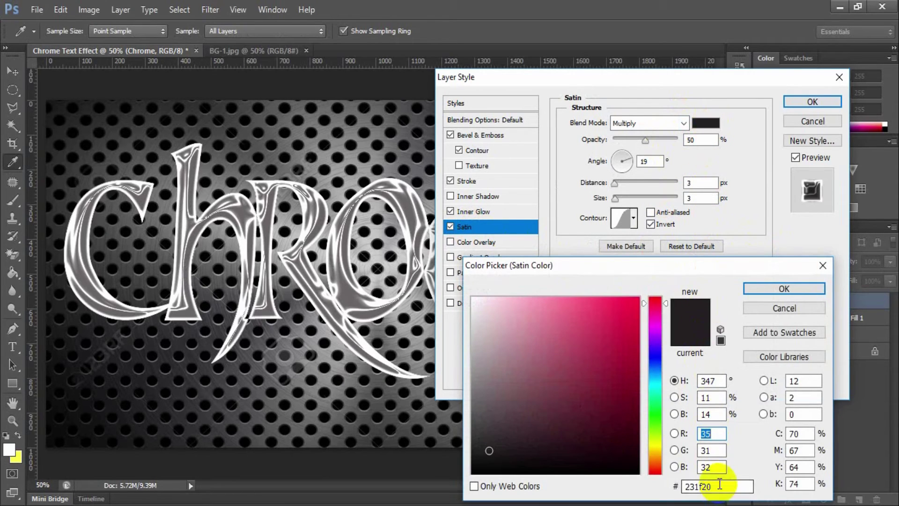
left_click(780, 288)
double_click(696, 140)
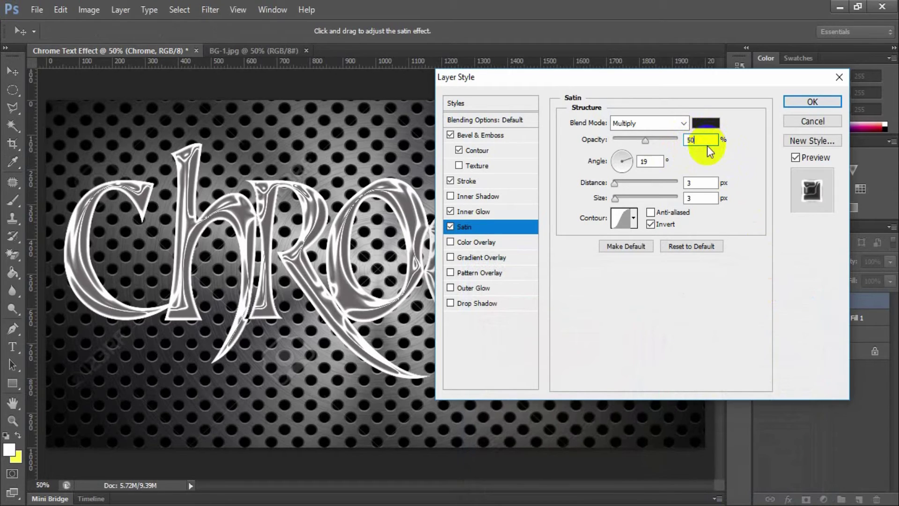
left_click(649, 162)
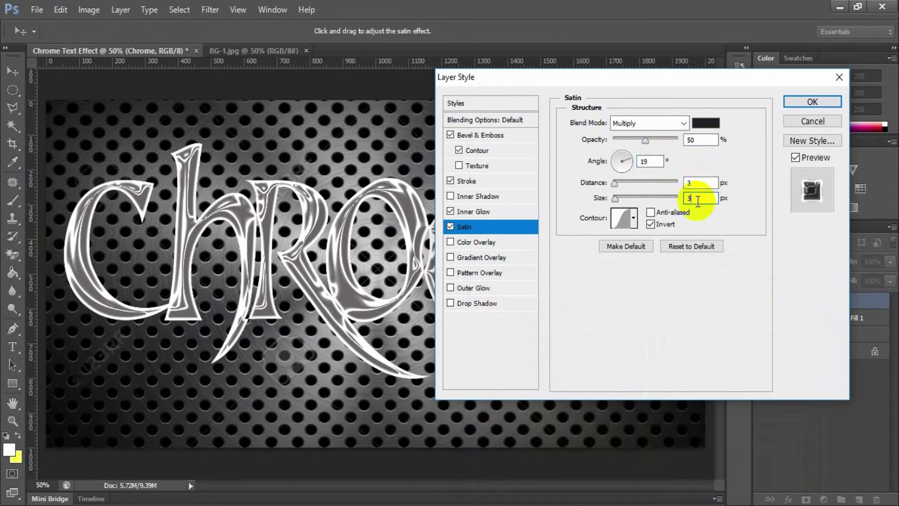
left_click(633, 218)
left_click(732, 220)
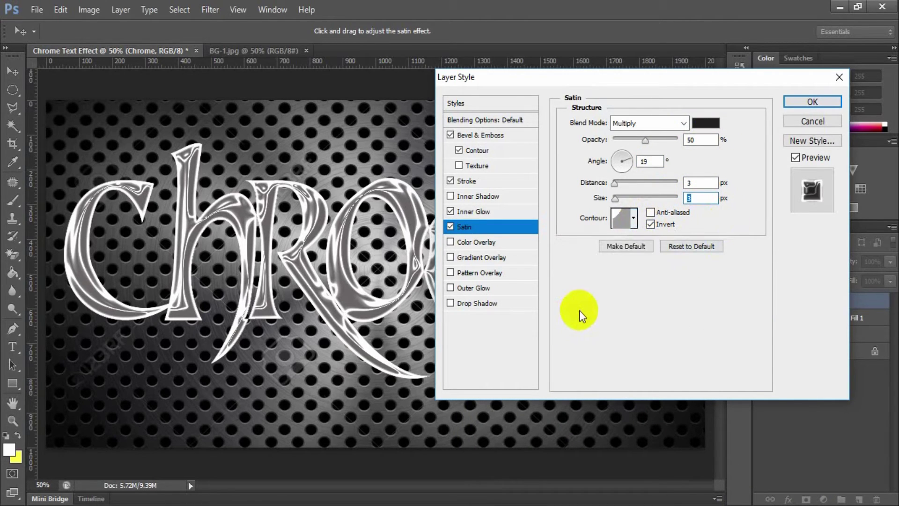
Overlay the Chrome text with light grey c9c9c9 at about 50% opacity.
left_click(476, 243)
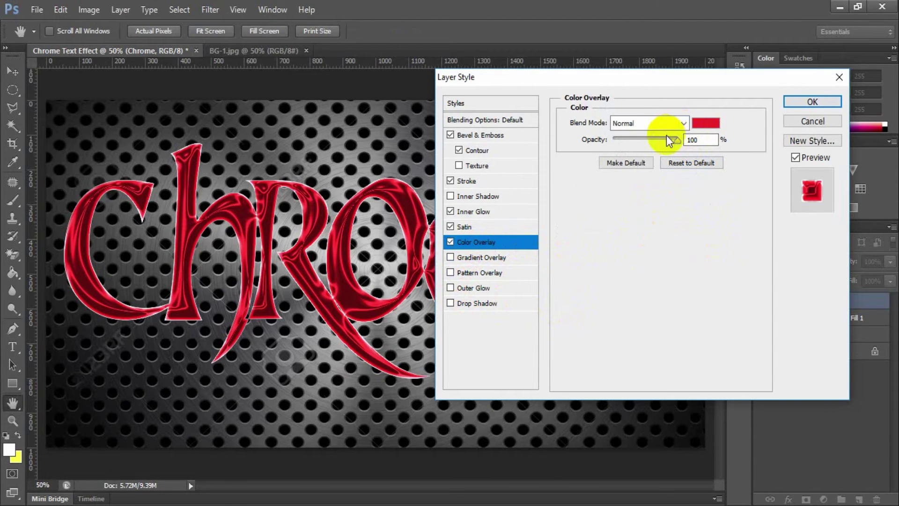
left_click(705, 123)
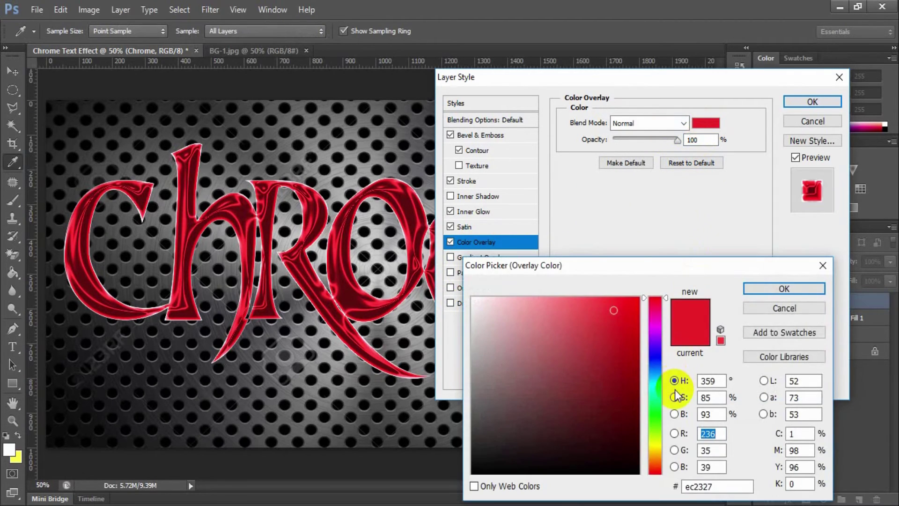
type("c9c9c9")
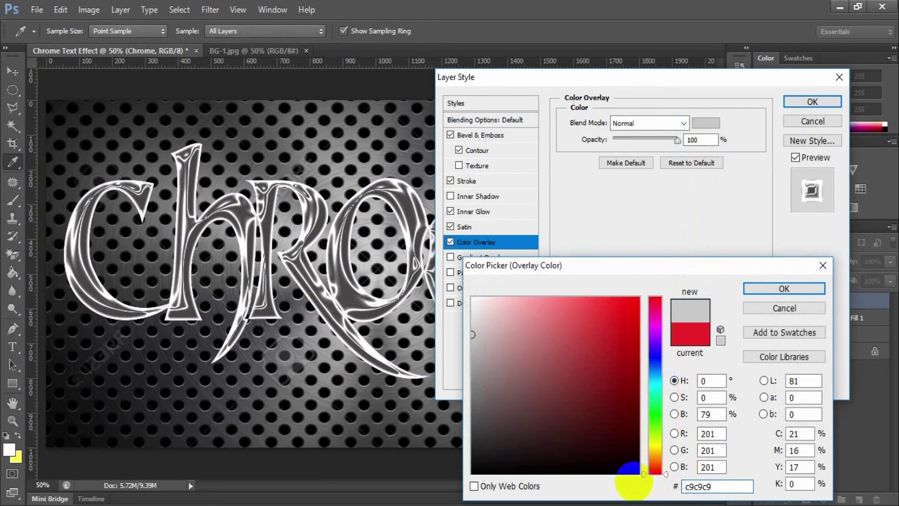
left_click(784, 288)
left_click_drag(677, 140, 652, 142)
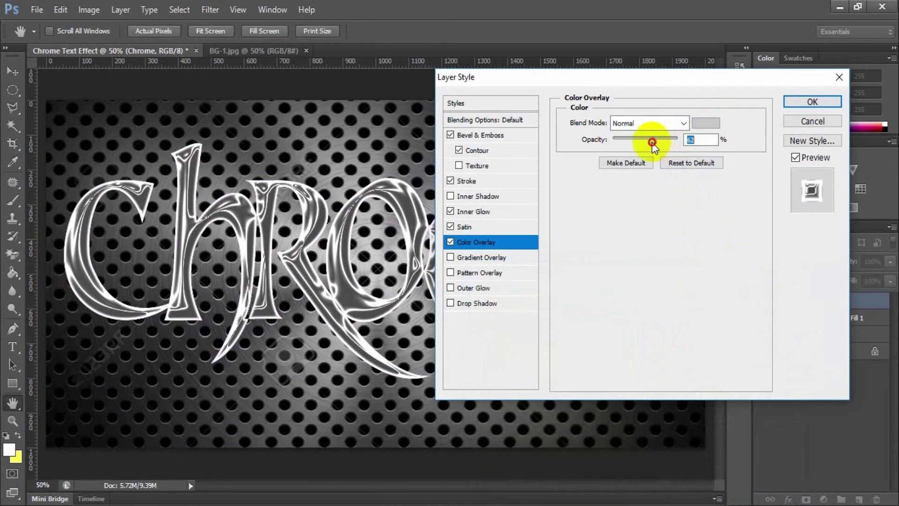
Give the text a white Soft Light outer glow with 11% spread and 250 px size.
left_click(480, 288)
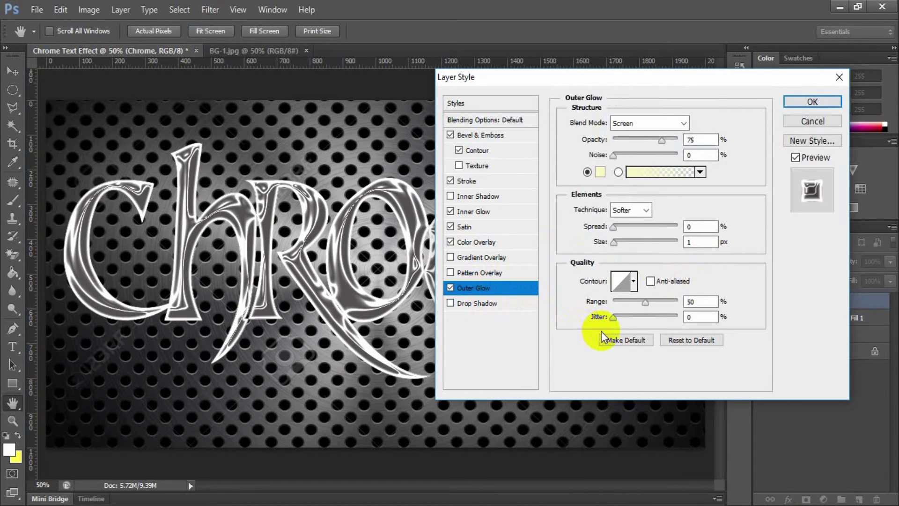
left_click(682, 123)
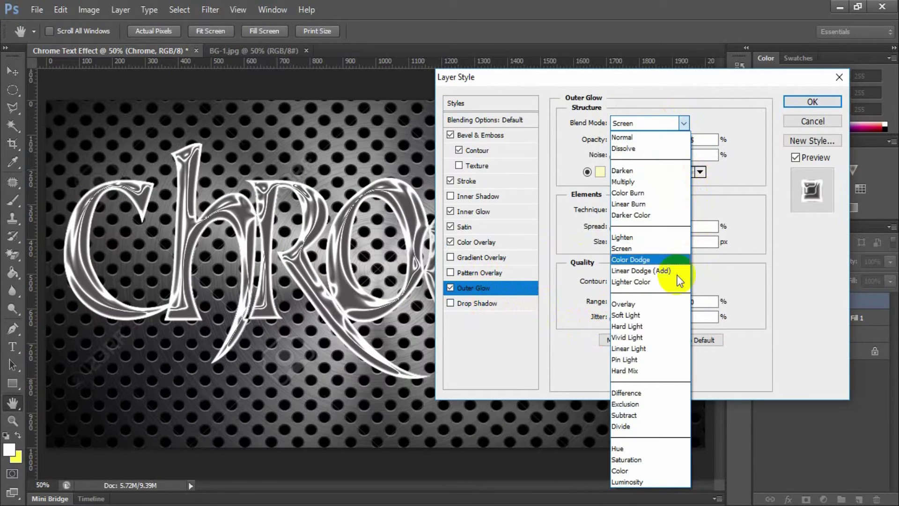
left_click(666, 314)
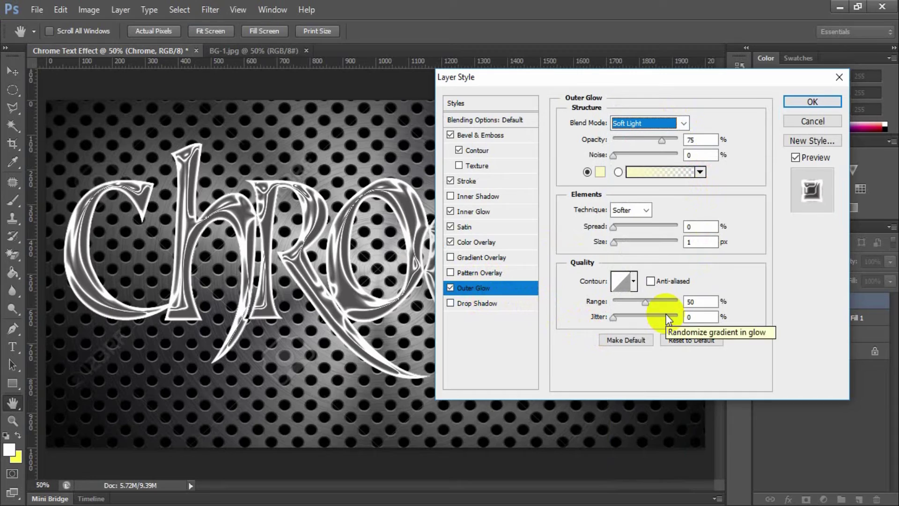
left_click(697, 140)
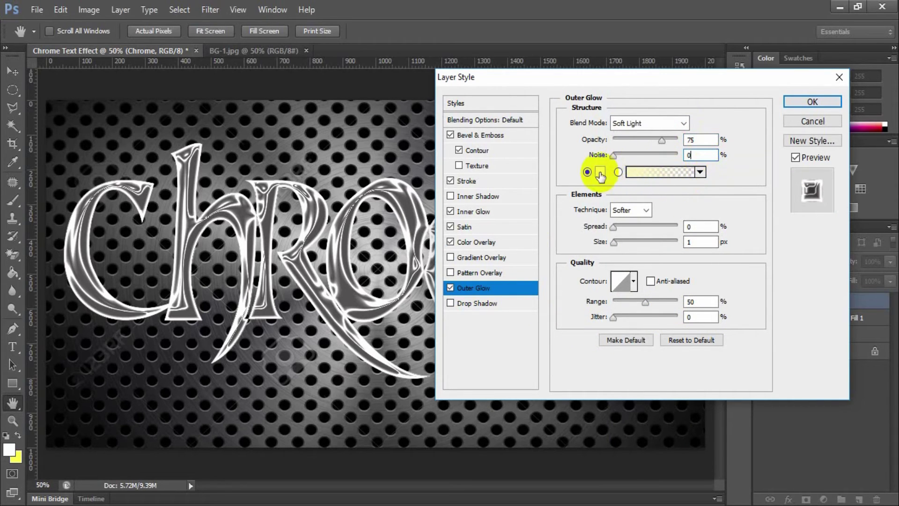
left_click(599, 172)
left_click_drag(503, 292, 454, 293)
left_click(793, 290)
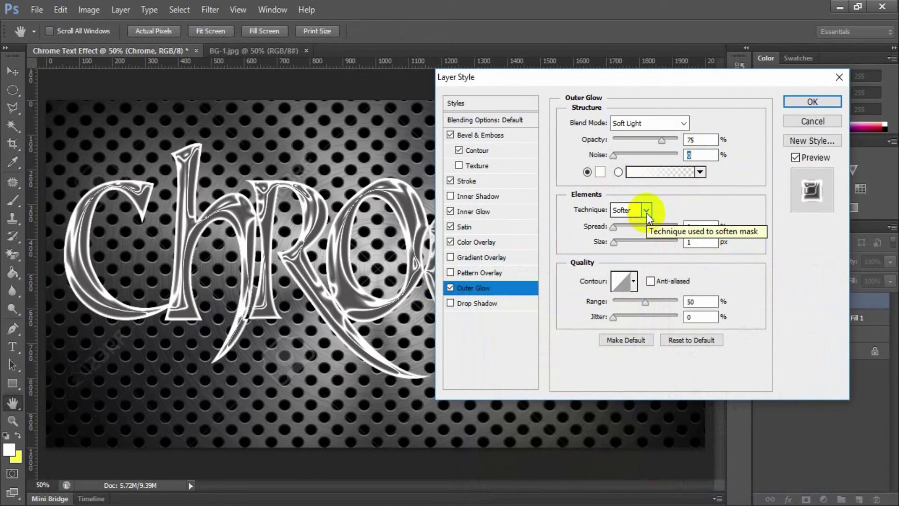
left_click_drag(613, 227, 678, 244)
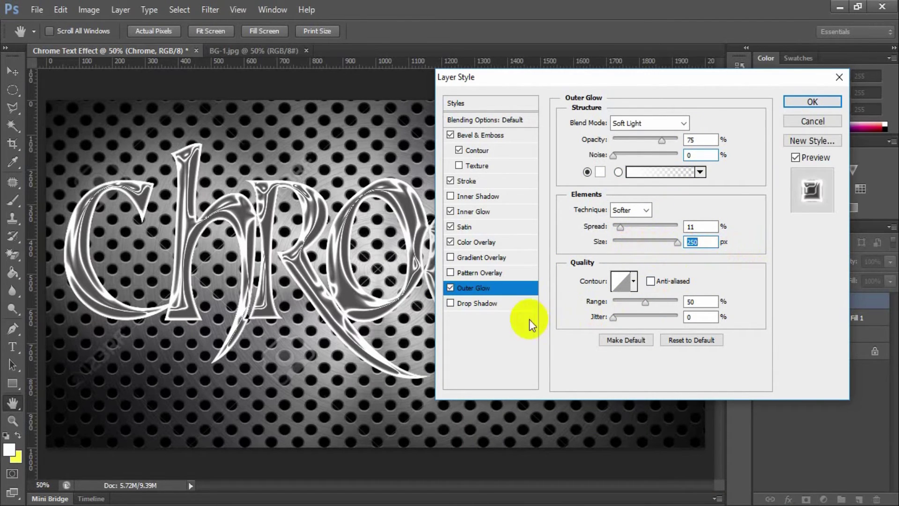
Add a dark Multiply drop shadow: 75% opacity, 120°, 29 px distance, 39% spread, 40 px size.
left_click(488, 303)
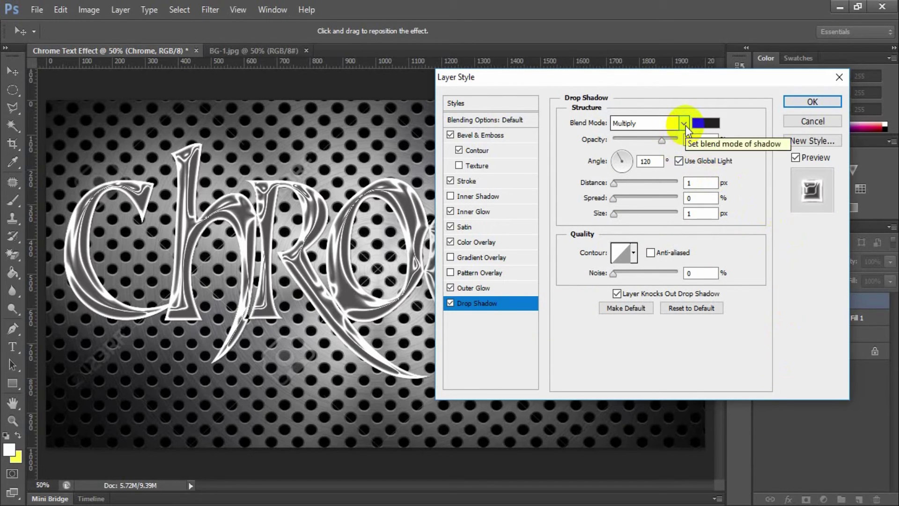
left_click(706, 122)
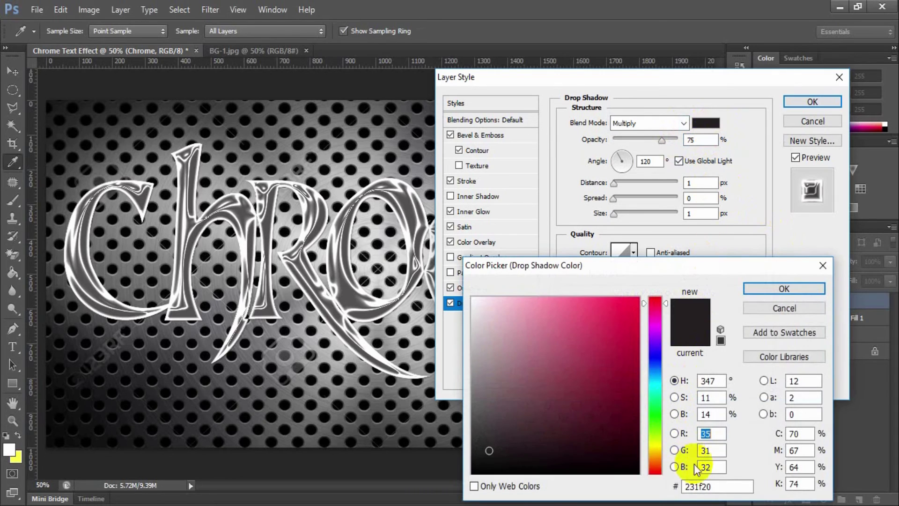
left_click(728, 485)
left_click(792, 289)
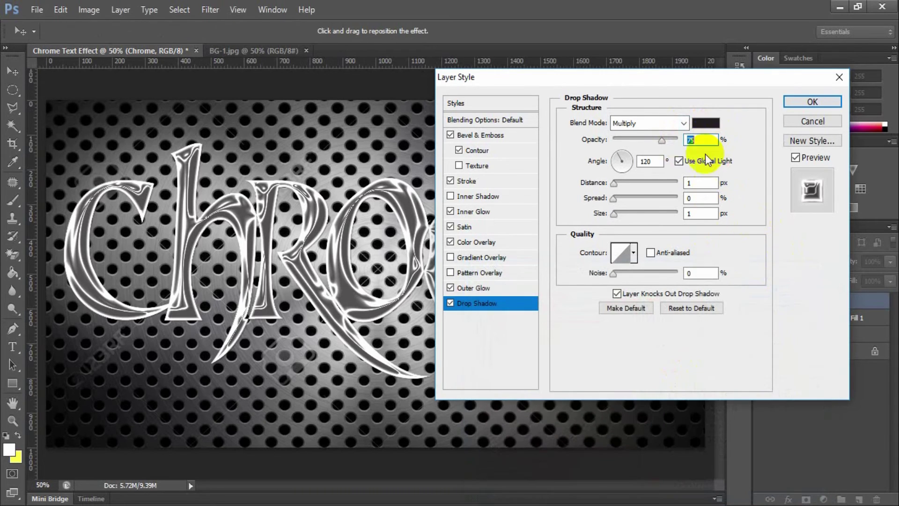
left_click(691, 140)
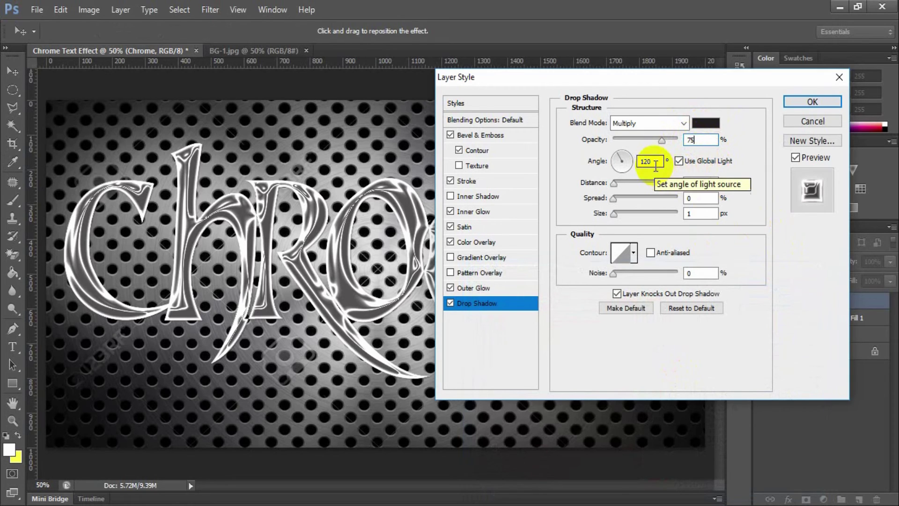
left_click_drag(614, 183, 627, 214)
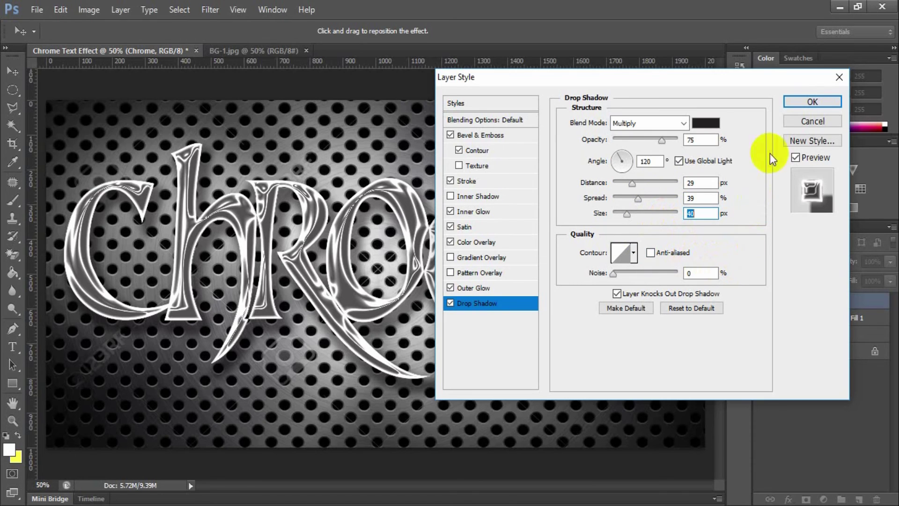
Apply the layer style, try the BN Machine and Neon Lights fonts, and shift the text lower-right.
left_click(797, 101)
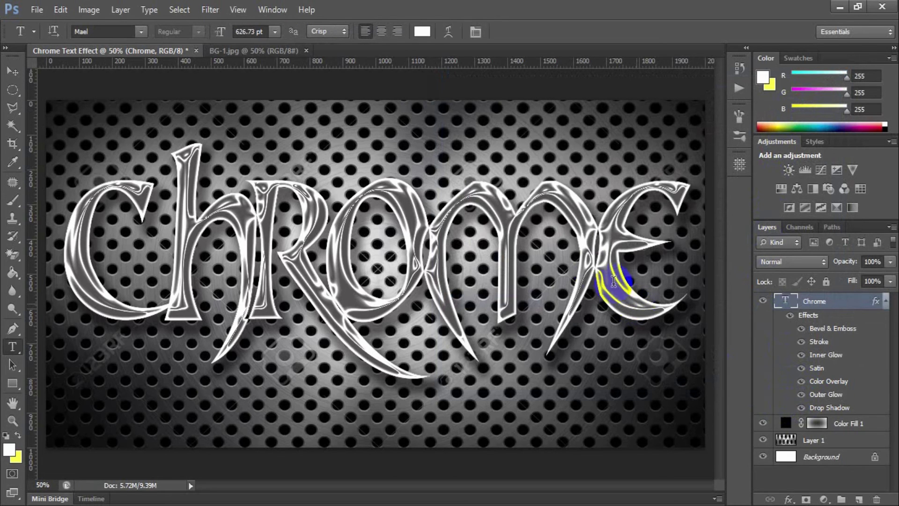
double_click(425, 261)
left_click(107, 32)
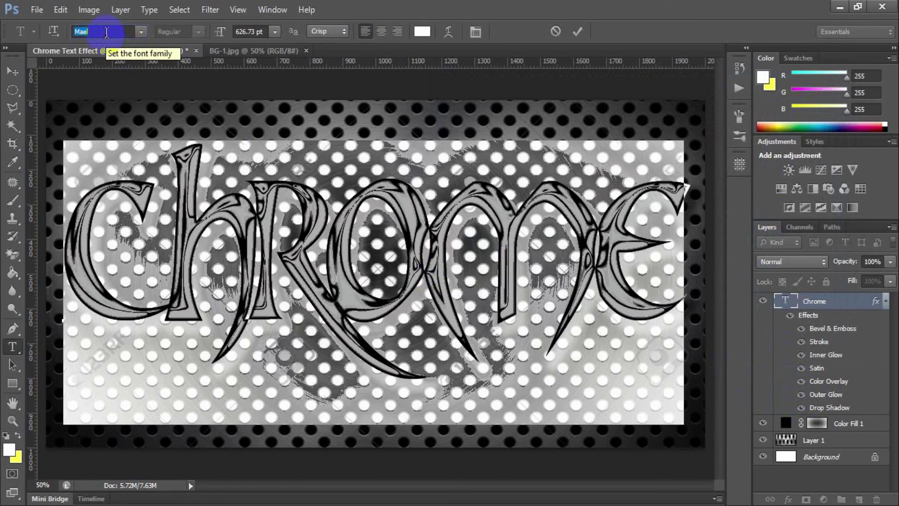
type("BN Machine")
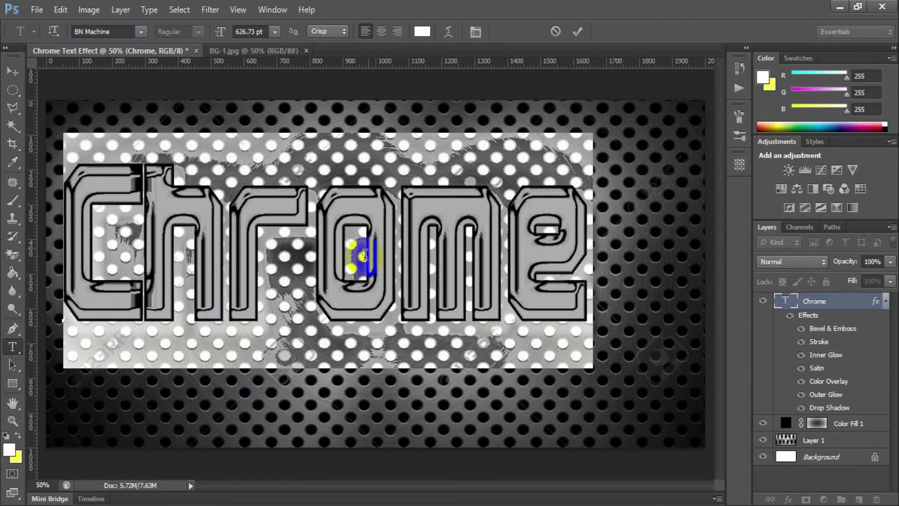
left_click_drag(367, 258, 393, 333)
left_click(122, 31)
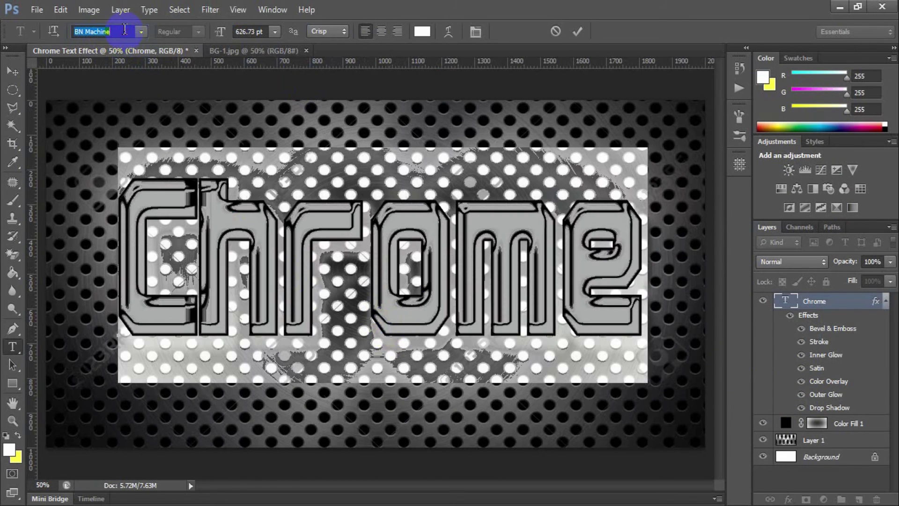
type("Nas")
key("Down")
key("Down")
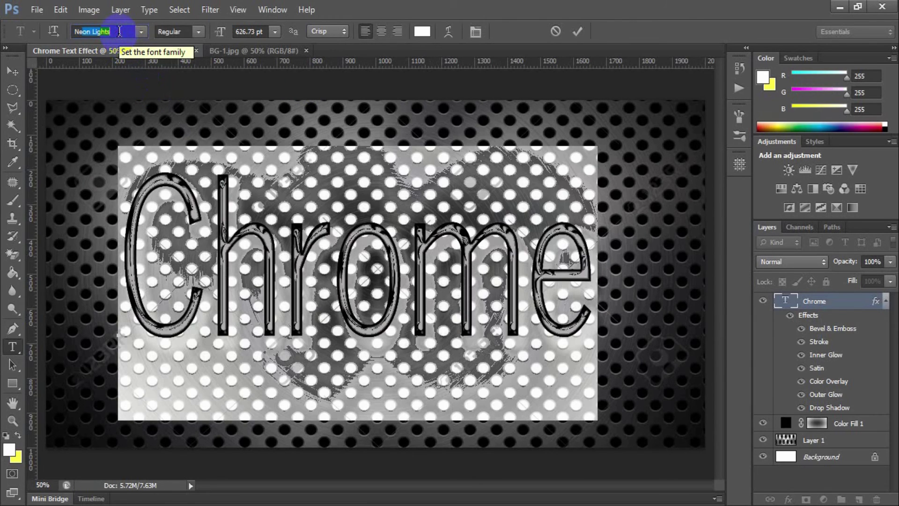
left_click(343, 301)
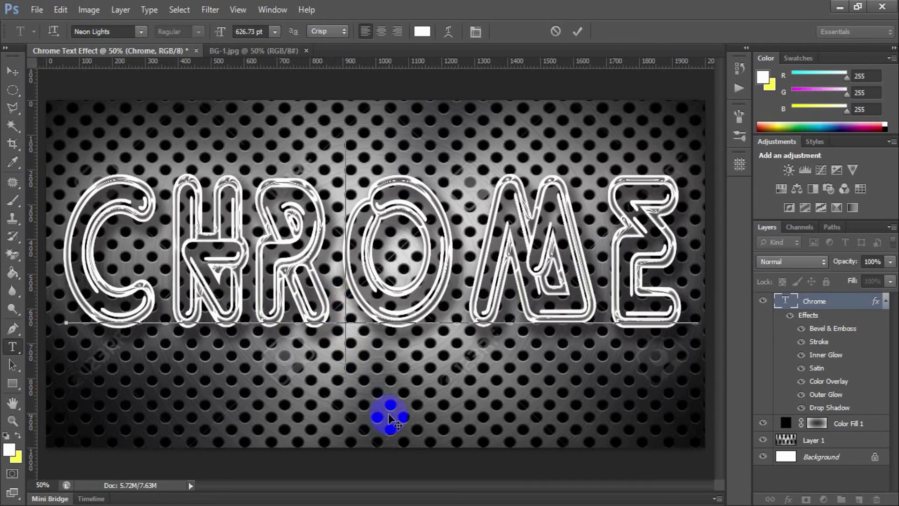
Set the Chrome text to the Skinny font at 650 pt and commit it.
double_click(311, 327)
left_click(107, 32)
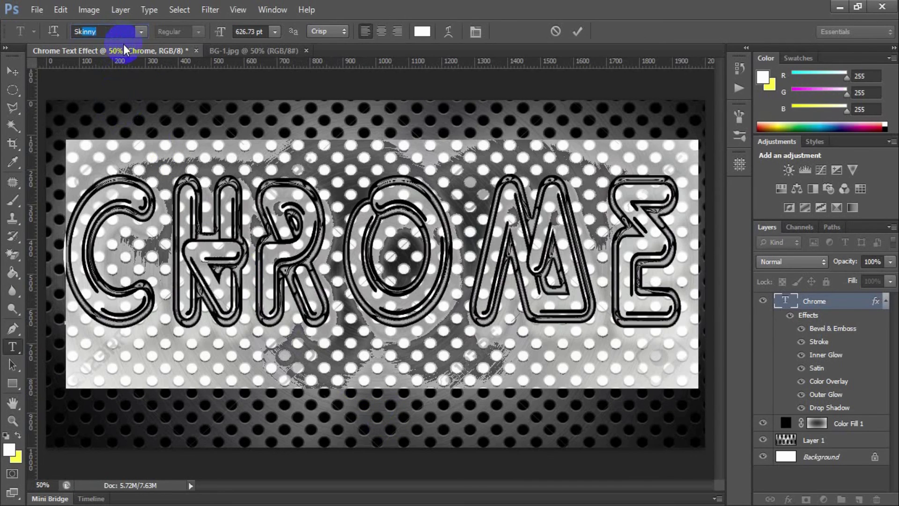
key("Return")
left_click(250, 31)
type("650")
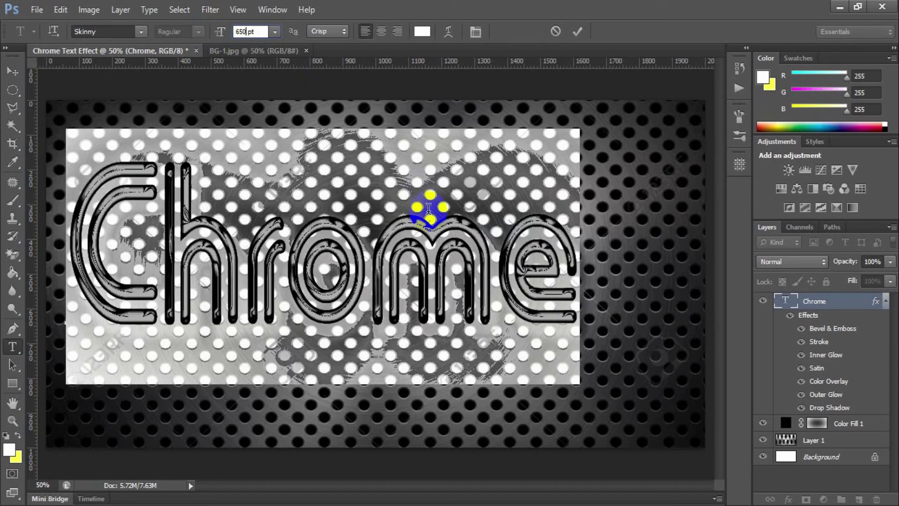
key("Return")
left_click(577, 31)
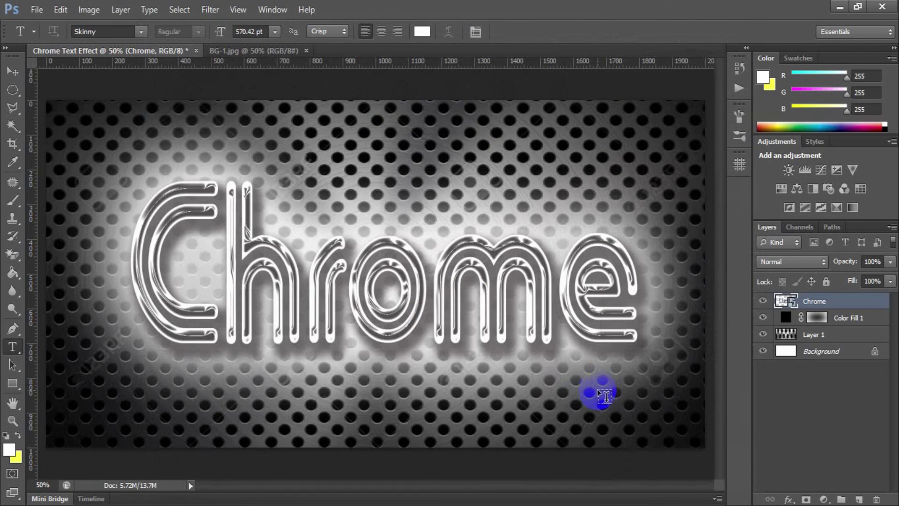
Save the document as a PSD with Save As.
left_click(36, 10)
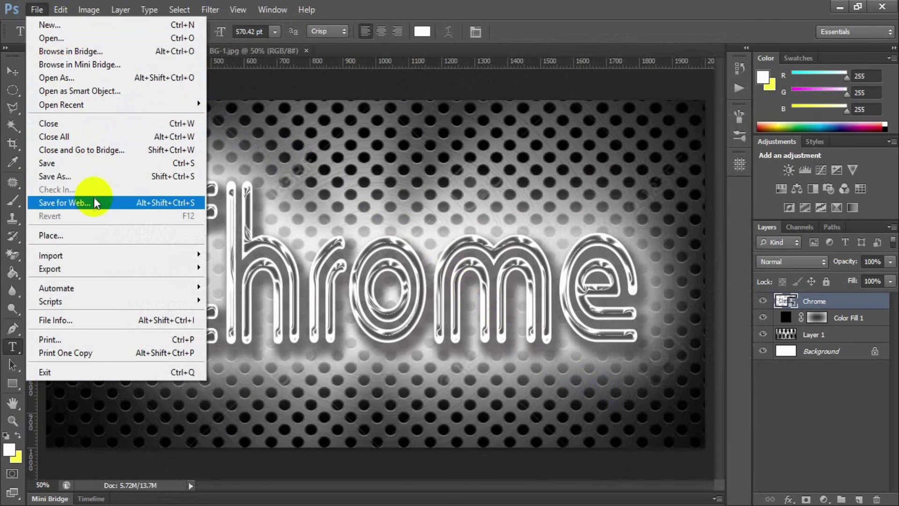
left_click(94, 177)
left_click(731, 312)
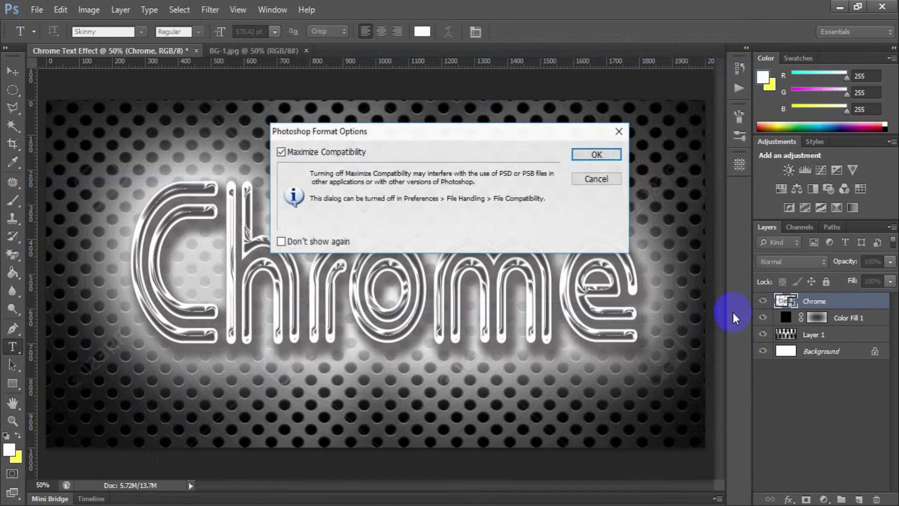